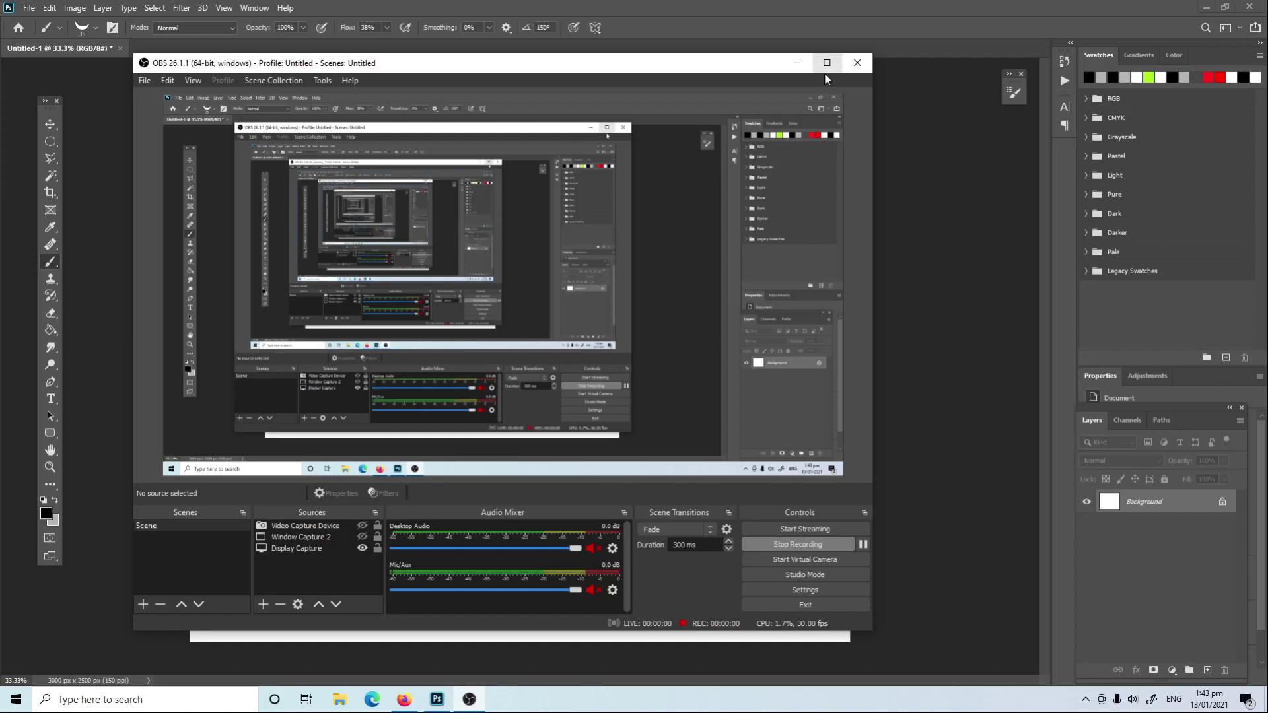
Hide the OBS window and add an empty Layer 1 above the white Background.
{"action": "left_click", "coordinate": [797, 63]}
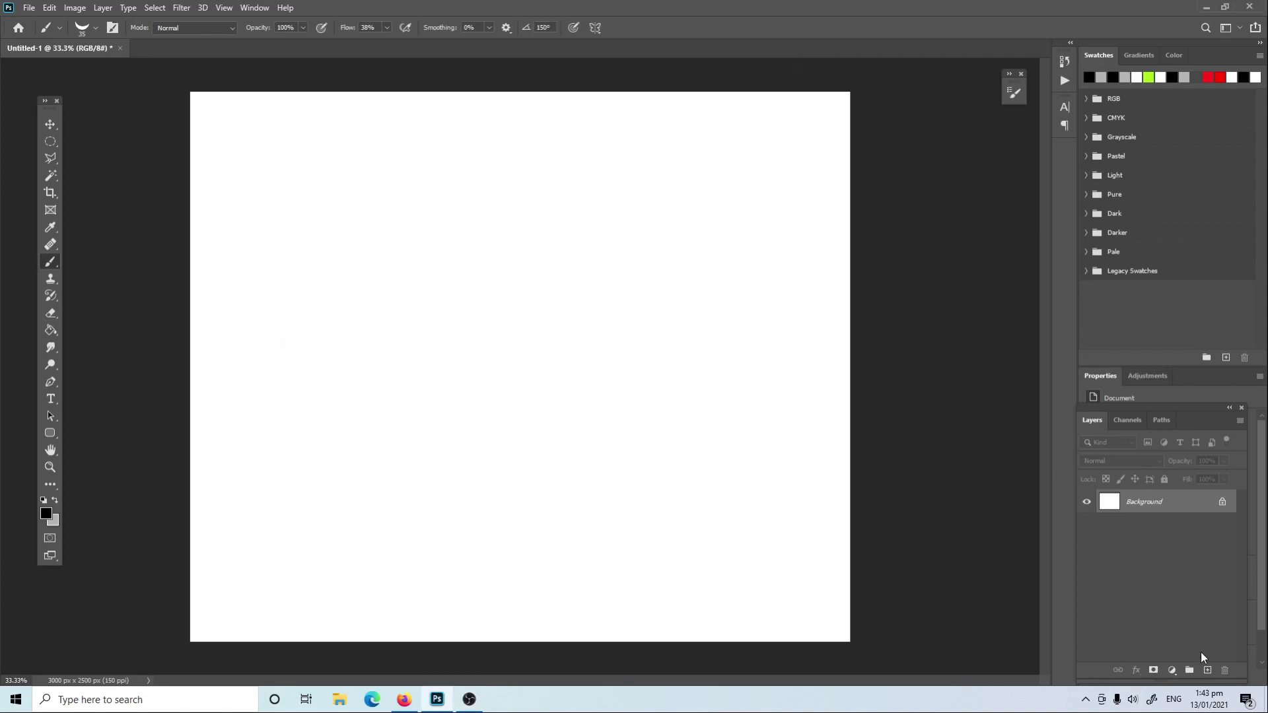
{"action": "left_click", "coordinate": [1207, 670]}
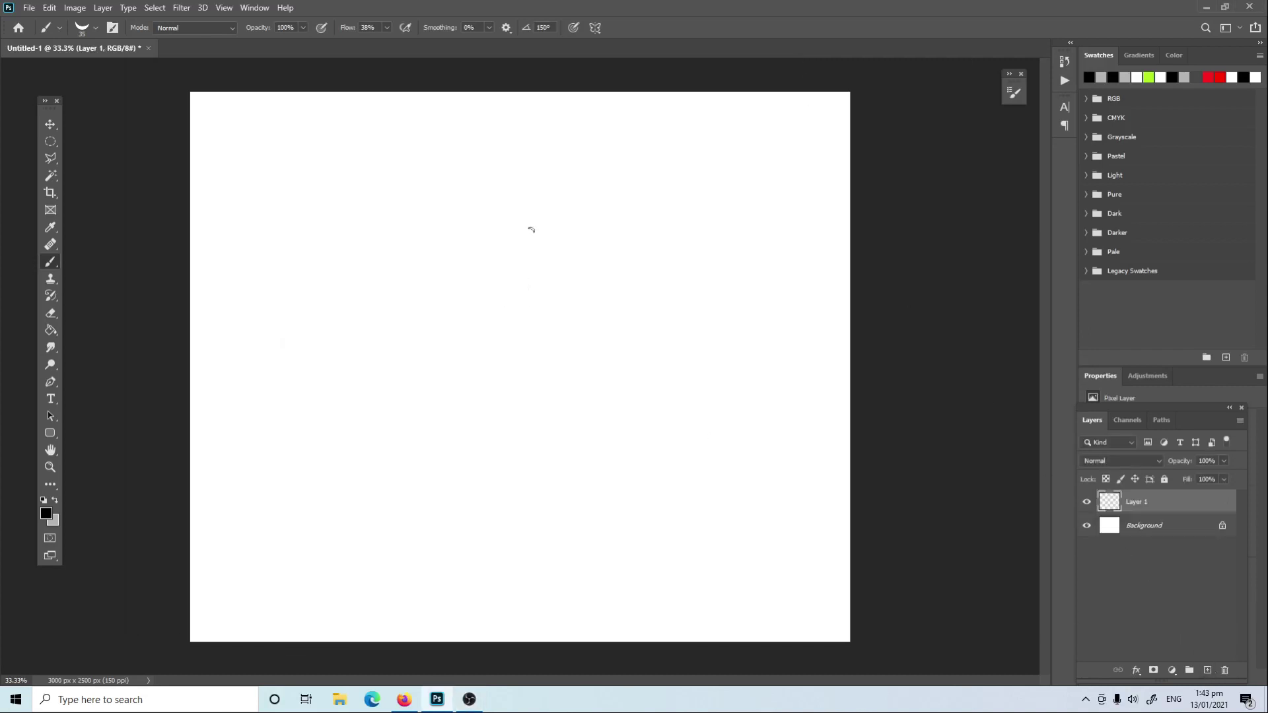
Paint the dark body blob at top centre, trying and undoing larger strokes at upper right.
{"action": "mouse_move", "coordinate": [513, 219]}
{"action": "left_mouse_down"}
{"action": "mouse_move", "coordinate": [505, 204]}
{"action": "mouse_move", "coordinate": [525, 179]}
{"action": "mouse_move", "coordinate": [551, 231]}
{"action": "mouse_move", "coordinate": [502, 211]}
{"action": "mouse_move", "coordinate": [521, 215]}
{"action": "left_mouse_up"}
{"action": "key", "text": "]"}
{"action": "key", "text": "]"}
{"action": "key", "text": "]"}
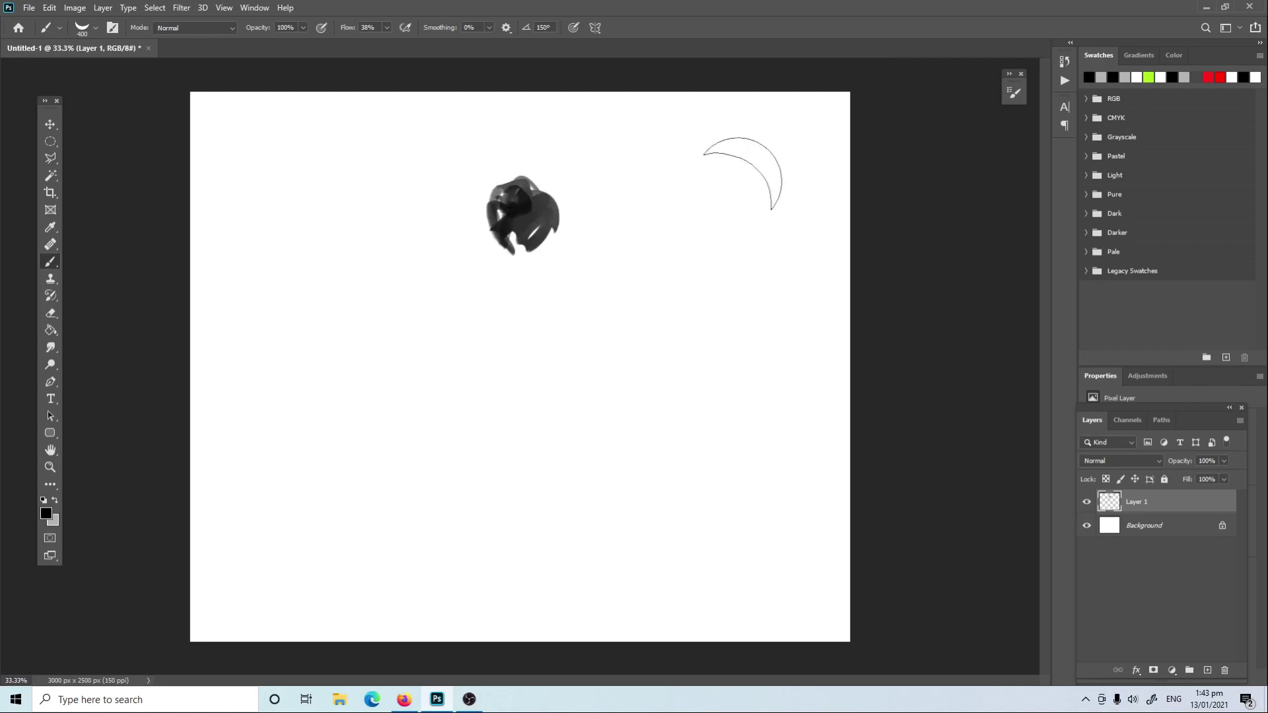
{"action": "mouse_move", "coordinate": [726, 179]}
{"action": "left_mouse_down"}
{"action": "mouse_move", "coordinate": [728, 209]}
{"action": "mouse_move", "coordinate": [733, 188]}
{"action": "left_mouse_up"}
{"action": "key", "text": "ctrl+z"}
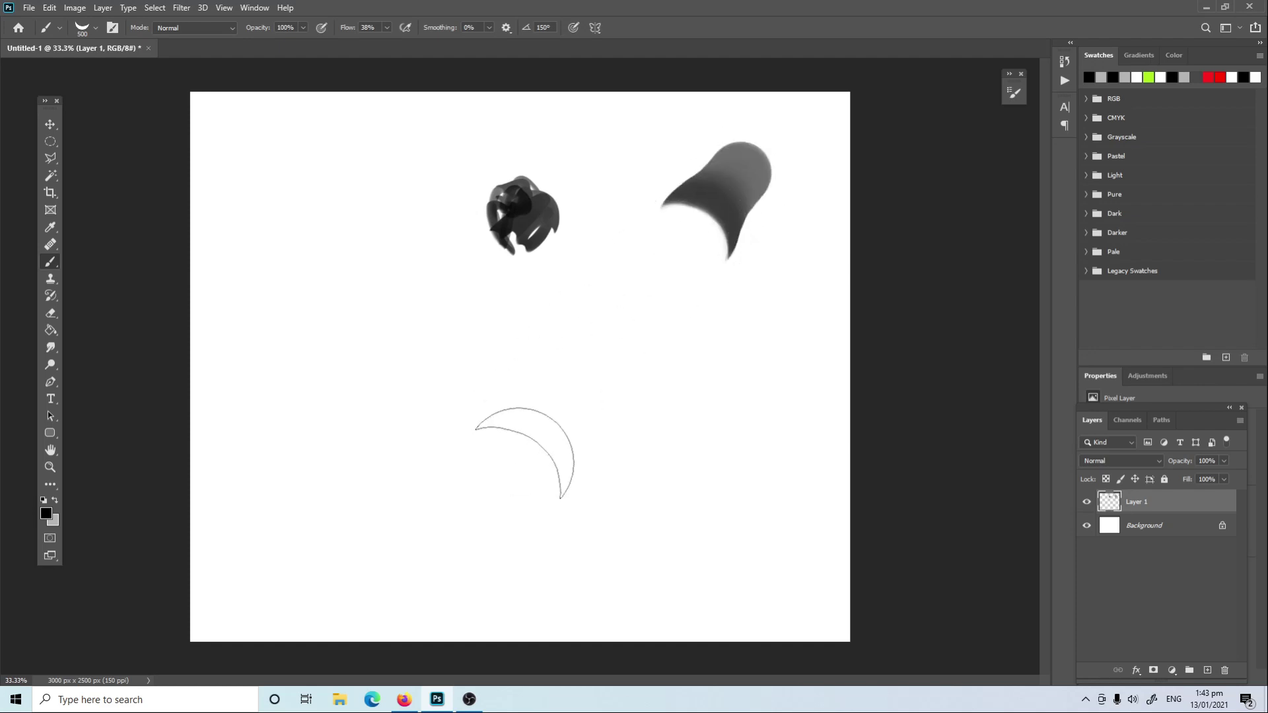
{"action": "key", "text": "ctrl+z"}
{"action": "left_click_drag", "start_coordinate": [710, 233], "coordinate": [777, 183]}
{"action": "key", "text": "ctrl+z"}
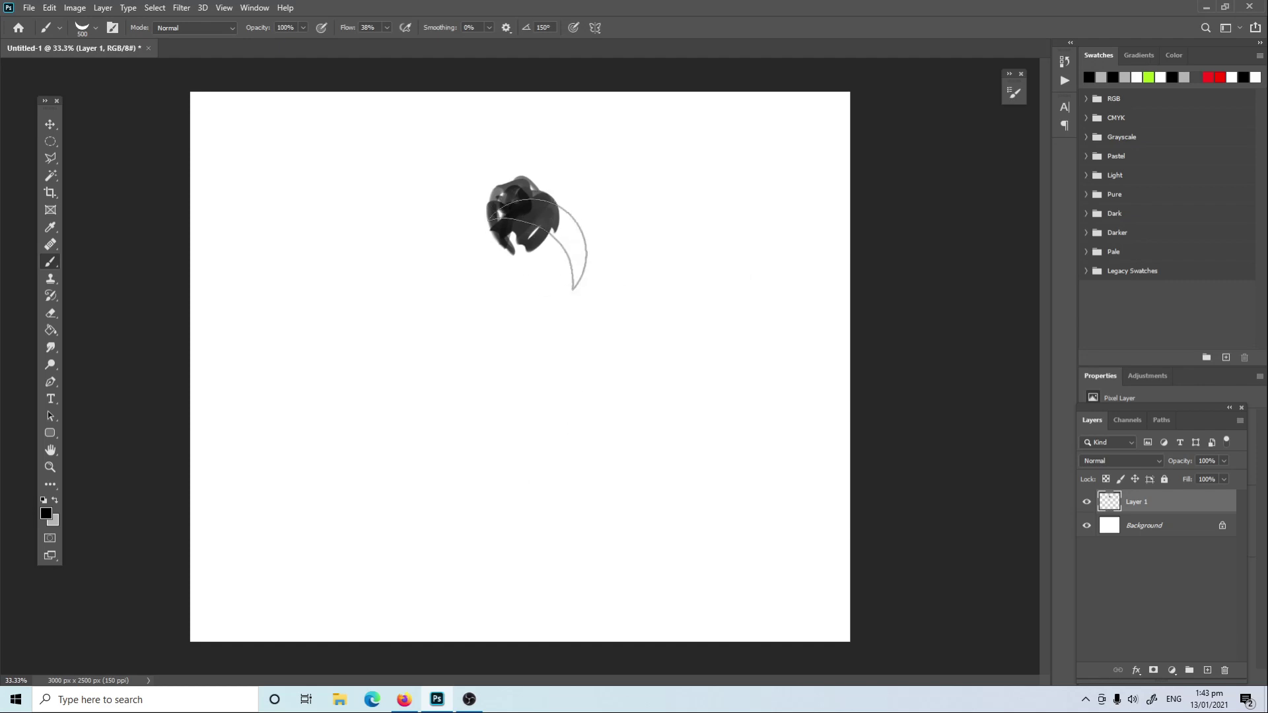
{"action": "key", "text": "["}
{"action": "key", "text": "["}
{"action": "key", "text": "["}
Grow the blob down and sideways and add stubby tube-like limbs off both sides.
{"action": "mouse_move", "coordinate": [503, 213]}
{"action": "left_mouse_down"}
{"action": "mouse_move", "coordinate": [495, 257]}
{"action": "mouse_move", "coordinate": [476, 251]}
{"action": "mouse_move", "coordinate": [548, 271]}
{"action": "mouse_move", "coordinate": [571, 231]}
{"action": "mouse_move", "coordinate": [505, 254]}
{"action": "mouse_move", "coordinate": [485, 245]}
{"action": "left_mouse_up"}
{"action": "left_click_drag", "start_coordinate": [558, 231], "coordinate": [578, 244]}
{"action": "left_click_drag", "start_coordinate": [480, 238], "coordinate": [429, 270]}
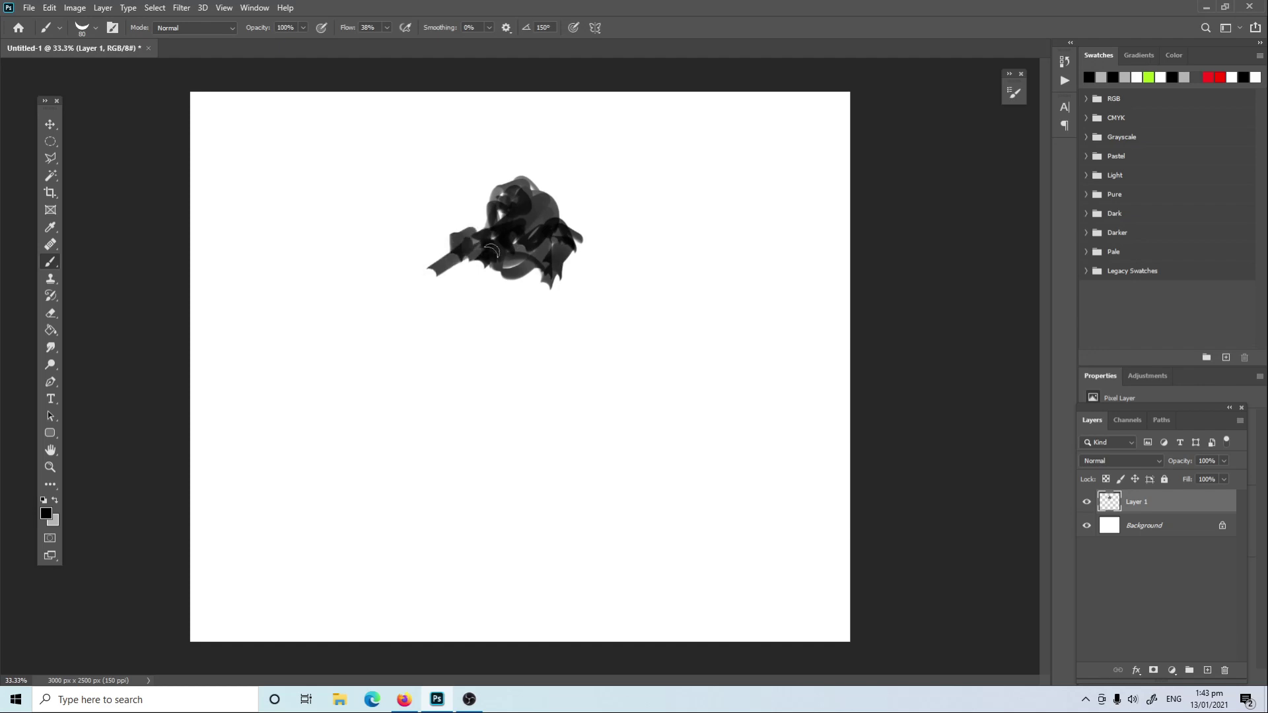
{"action": "mouse_move", "coordinate": [558, 248]}
{"action": "left_mouse_down"}
{"action": "mouse_move", "coordinate": [597, 264]}
{"action": "mouse_move", "coordinate": [463, 288]}
{"action": "mouse_move", "coordinate": [485, 261]}
{"action": "mouse_move", "coordinate": [571, 290]}
{"action": "mouse_move", "coordinate": [505, 292]}
{"action": "mouse_move", "coordinate": [536, 301]}
{"action": "mouse_move", "coordinate": [505, 304]}
{"action": "mouse_move", "coordinate": [529, 323]}
{"action": "mouse_move", "coordinate": [497, 311]}
{"action": "mouse_move", "coordinate": [548, 319]}
{"action": "mouse_move", "coordinate": [499, 321]}
{"action": "mouse_move", "coordinate": [601, 278]}
{"action": "left_mouse_up"}
{"action": "key", "text": "bracketleft"}
{"action": "key", "text": "bracketleft"}
{"action": "left_click_drag", "start_coordinate": [570, 227], "coordinate": [581, 222]}
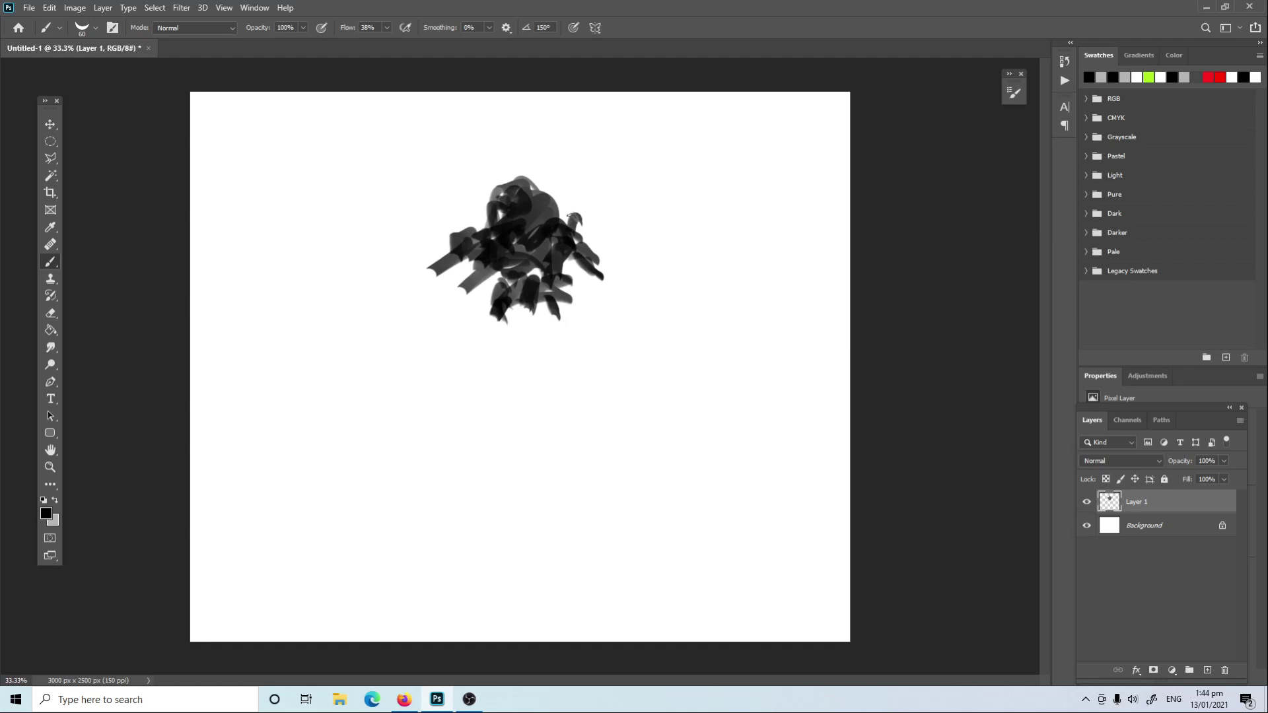
{"action": "key", "text": "bracketleft"}
Draw two thin antennae above the body and add dark marks on the body.
{"action": "left_click_drag", "start_coordinate": [567, 150], "coordinate": [571, 229]}
{"action": "left_click_drag", "start_coordinate": [579, 145], "coordinate": [579, 231]}
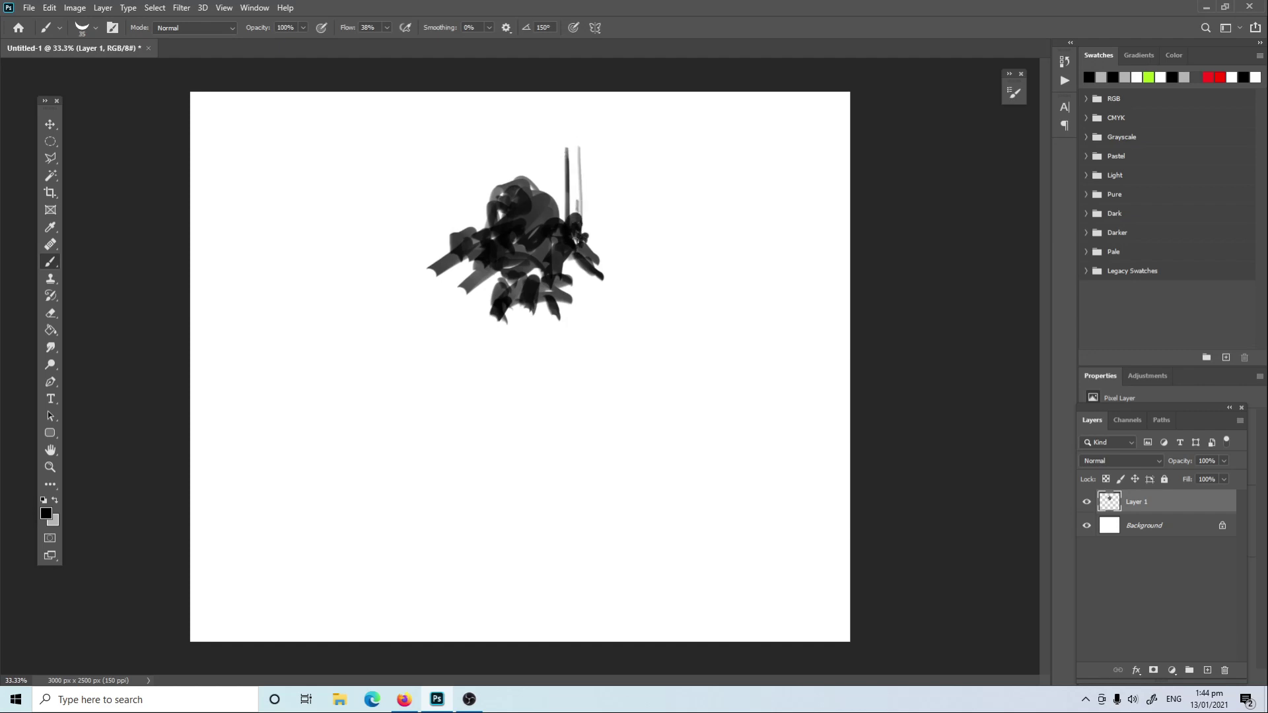
{"action": "left_click_drag", "start_coordinate": [569, 185], "coordinate": [590, 230]}
{"action": "left_click_drag", "start_coordinate": [535, 283], "coordinate": [503, 215]}
{"action": "mouse_move", "coordinate": [506, 326]}
{"action": "left_mouse_down"}
{"action": "mouse_move", "coordinate": [527, 309]}
{"action": "mouse_move", "coordinate": [465, 303]}
{"action": "mouse_move", "coordinate": [395, 350]}
{"action": "mouse_move", "coordinate": [382, 334]}
{"action": "mouse_move", "coordinate": [425, 436]}
{"action": "left_mouse_up"}
Paint long spindly legs reaching down on the left and right to clawed feet.
{"action": "mouse_move", "coordinate": [388, 335]}
{"action": "left_mouse_down"}
{"action": "mouse_move", "coordinate": [446, 470]}
{"action": "mouse_move", "coordinate": [405, 492]}
{"action": "mouse_move", "coordinate": [450, 489]}
{"action": "mouse_move", "coordinate": [400, 487]}
{"action": "left_mouse_up"}
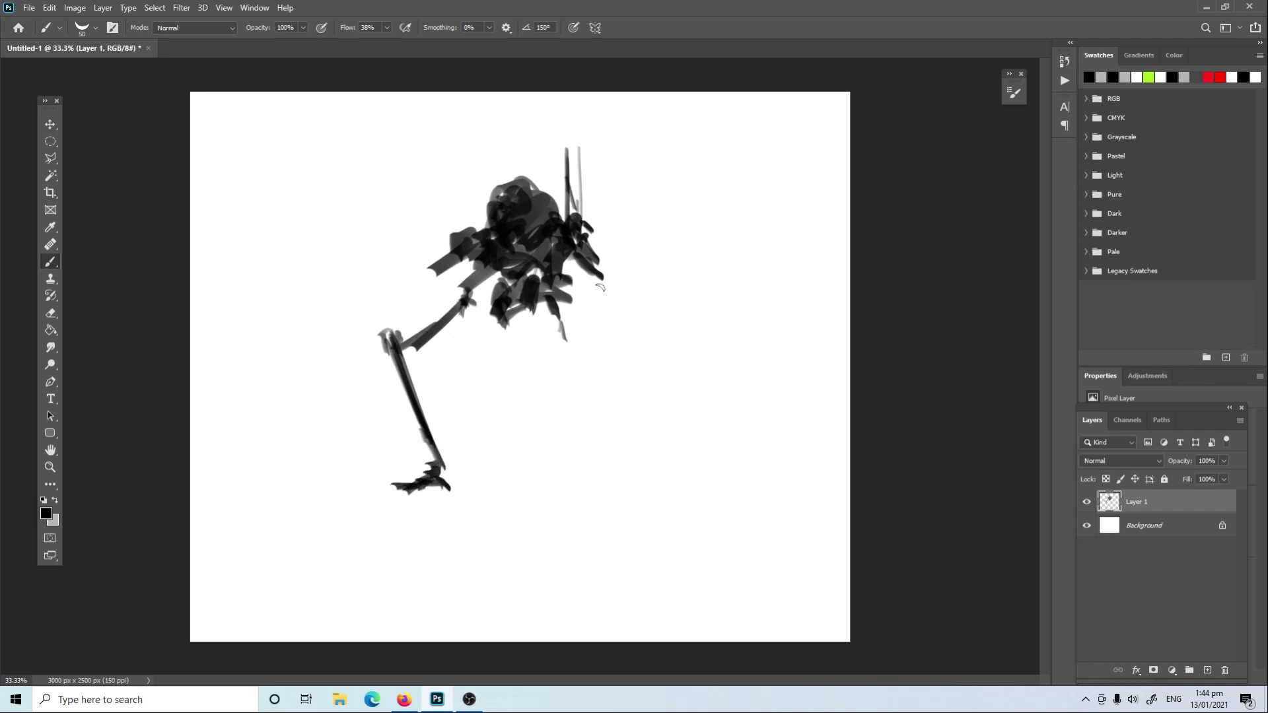
{"action": "mouse_move", "coordinate": [600, 288]}
{"action": "left_mouse_down"}
{"action": "mouse_move", "coordinate": [598, 307]}
{"action": "mouse_move", "coordinate": [690, 364]}
{"action": "mouse_move", "coordinate": [666, 350]}
{"action": "mouse_move", "coordinate": [675, 380]}
{"action": "mouse_move", "coordinate": [693, 323]}
{"action": "mouse_move", "coordinate": [630, 492]}
{"action": "mouse_move", "coordinate": [657, 490]}
{"action": "left_mouse_up"}
{"action": "mouse_move", "coordinate": [438, 268]}
{"action": "left_mouse_down"}
{"action": "mouse_move", "coordinate": [405, 265]}
{"action": "mouse_move", "coordinate": [416, 239]}
{"action": "mouse_move", "coordinate": [399, 235]}
{"action": "mouse_move", "coordinate": [348, 307]}
{"action": "mouse_move", "coordinate": [362, 415]}
{"action": "left_mouse_up"}
Paint a raised right arm with two tall staffs ending in claw tips.
{"action": "mouse_move", "coordinate": [606, 268]}
{"action": "left_mouse_down"}
{"action": "mouse_move", "coordinate": [679, 232]}
{"action": "mouse_move", "coordinate": [674, 198]}
{"action": "mouse_move", "coordinate": [715, 324]}
{"action": "left_mouse_up"}
{"action": "left_click_drag", "start_coordinate": [693, 233], "coordinate": [713, 406]}
{"action": "left_click_drag", "start_coordinate": [502, 317], "coordinate": [513, 360]}
{"action": "left_click_drag", "start_coordinate": [564, 250], "coordinate": [614, 269]}
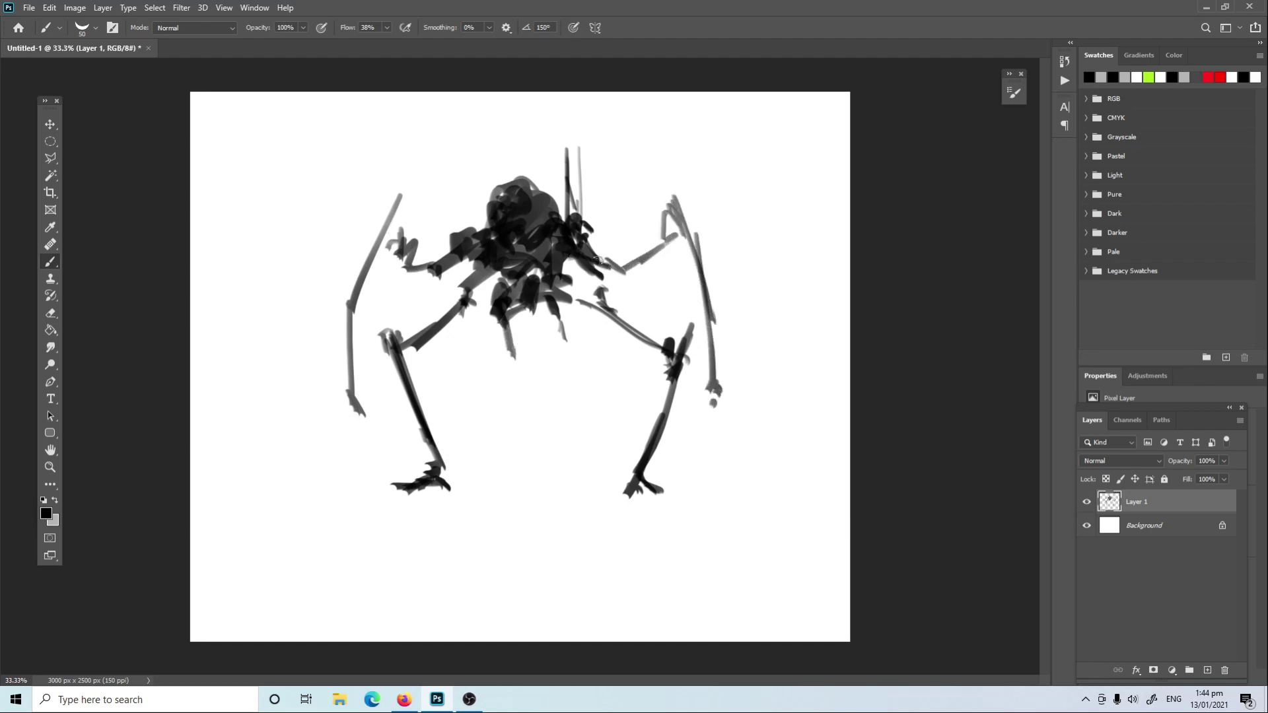
{"action": "mouse_move", "coordinate": [719, 365]}
{"action": "left_mouse_down"}
{"action": "mouse_move", "coordinate": [705, 402]}
{"action": "mouse_move", "coordinate": [715, 430]}
{"action": "left_mouse_up"}
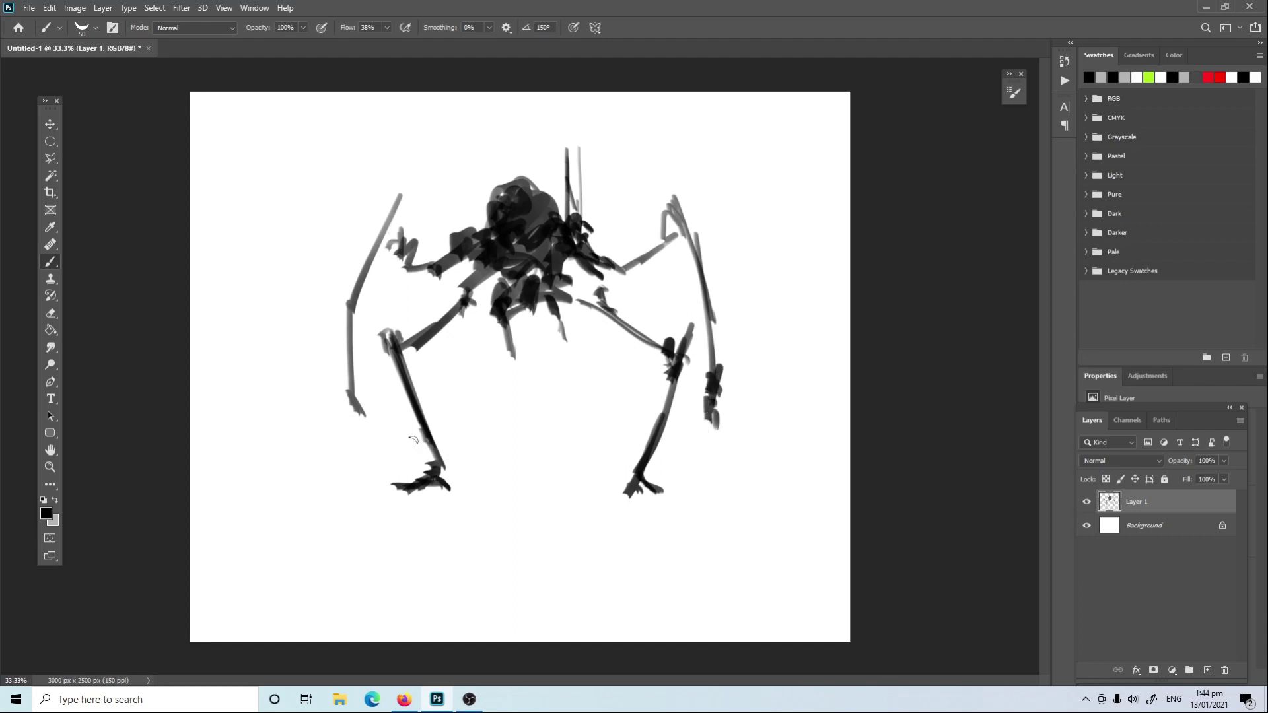
Add a thick zigzag staff on the left and thicken the right staff with broad dark strokes.
{"action": "mouse_move", "coordinate": [324, 243]}
{"action": "left_mouse_down"}
{"action": "mouse_move", "coordinate": [321, 218]}
{"action": "mouse_move", "coordinate": [328, 322]}
{"action": "mouse_move", "coordinate": [373, 459]}
{"action": "left_mouse_up"}
{"action": "key", "text": "bracketright"}
{"action": "key", "text": "bracketright"}
{"action": "key", "text": "bracketright"}
{"action": "left_click_drag", "start_coordinate": [330, 211], "coordinate": [276, 285]}
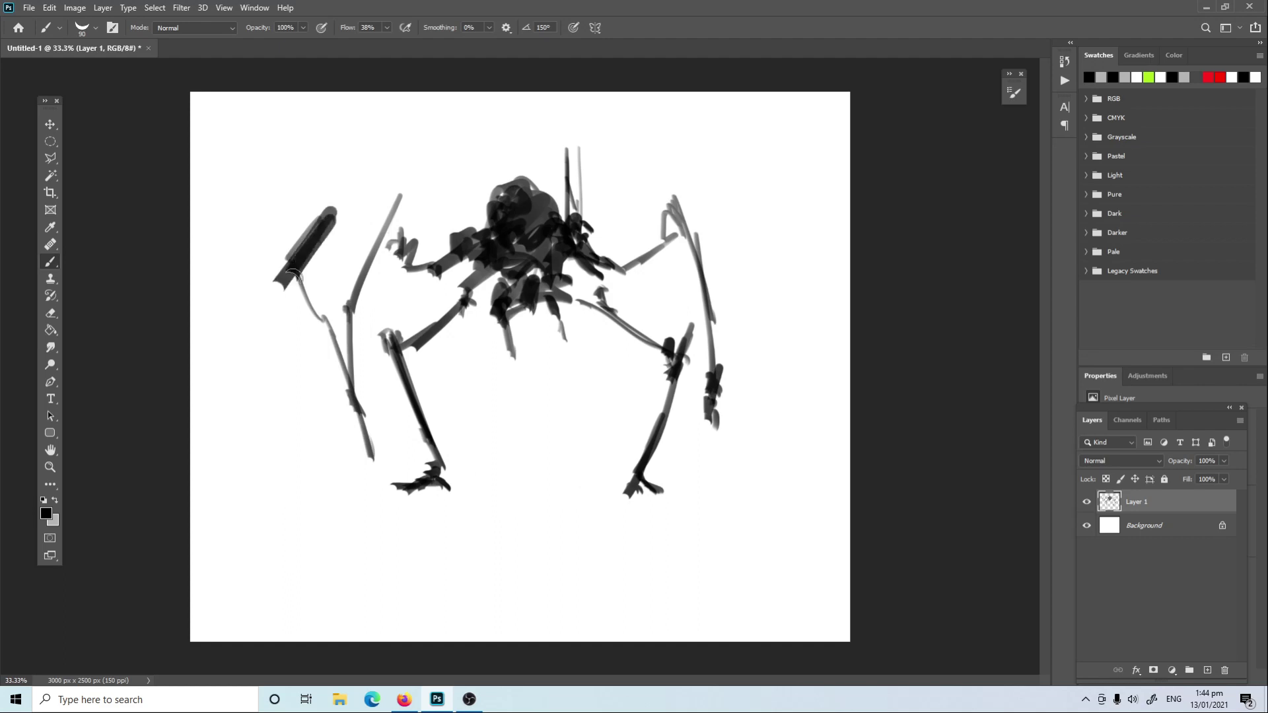
{"action": "mouse_move", "coordinate": [330, 249]}
{"action": "left_mouse_down"}
{"action": "mouse_move", "coordinate": [300, 297]}
{"action": "mouse_move", "coordinate": [347, 373]}
{"action": "mouse_move", "coordinate": [367, 486]}
{"action": "left_mouse_up"}
{"action": "mouse_move", "coordinate": [700, 277]}
{"action": "left_mouse_down"}
{"action": "mouse_move", "coordinate": [733, 204]}
{"action": "mouse_move", "coordinate": [750, 238]}
{"action": "mouse_move", "coordinate": [712, 254]}
{"action": "mouse_move", "coordinate": [743, 284]}
{"action": "mouse_move", "coordinate": [710, 436]}
{"action": "left_mouse_up"}
{"action": "mouse_move", "coordinate": [719, 317]}
{"action": "left_mouse_down"}
{"action": "mouse_move", "coordinate": [710, 489]}
{"action": "mouse_move", "coordinate": [723, 497]}
{"action": "left_mouse_up"}
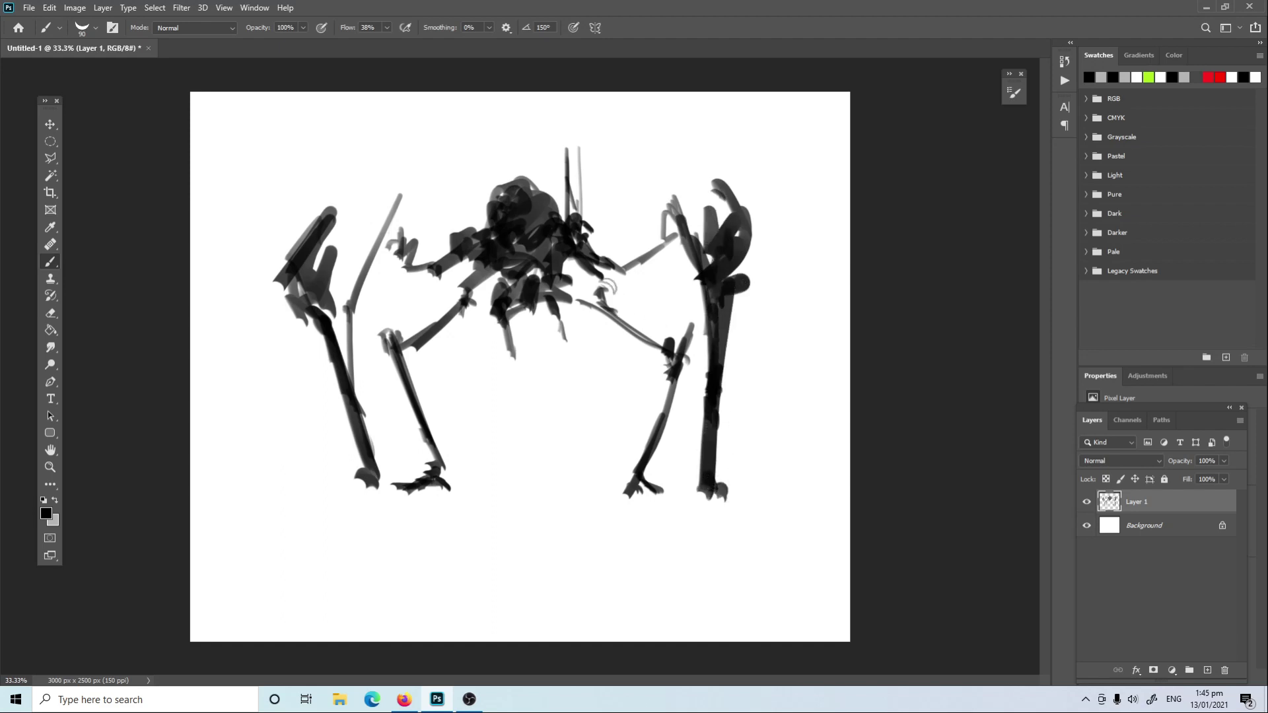
{"action": "mouse_move", "coordinate": [590, 310]}
{"action": "left_mouse_down"}
{"action": "mouse_move", "coordinate": [584, 254]}
{"action": "mouse_move", "coordinate": [595, 265]}
{"action": "left_mouse_up"}
Add a thin spike rising from the head and hatch dark and white details on it.
{"action": "key", "text": "bracketleft"}
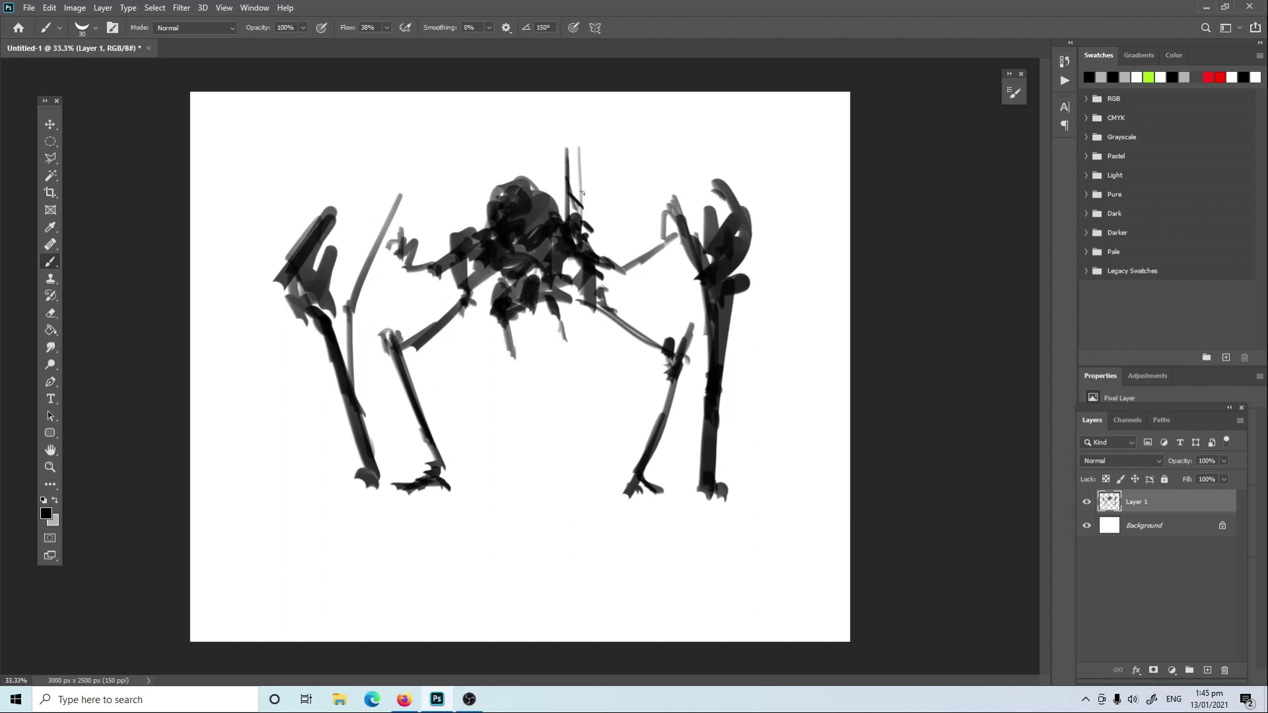
{"action": "left_click_drag", "start_coordinate": [566, 179], "coordinate": [584, 193]}
{"action": "mouse_move", "coordinate": [566, 187]}
{"action": "left_mouse_down"}
{"action": "mouse_move", "coordinate": [585, 202]}
{"action": "mouse_move", "coordinate": [586, 234]}
{"action": "left_mouse_up"}
{"action": "left_click_drag", "start_coordinate": [486, 225], "coordinate": [473, 129]}
{"action": "left_click_drag", "start_coordinate": [486, 198], "coordinate": [476, 160]}
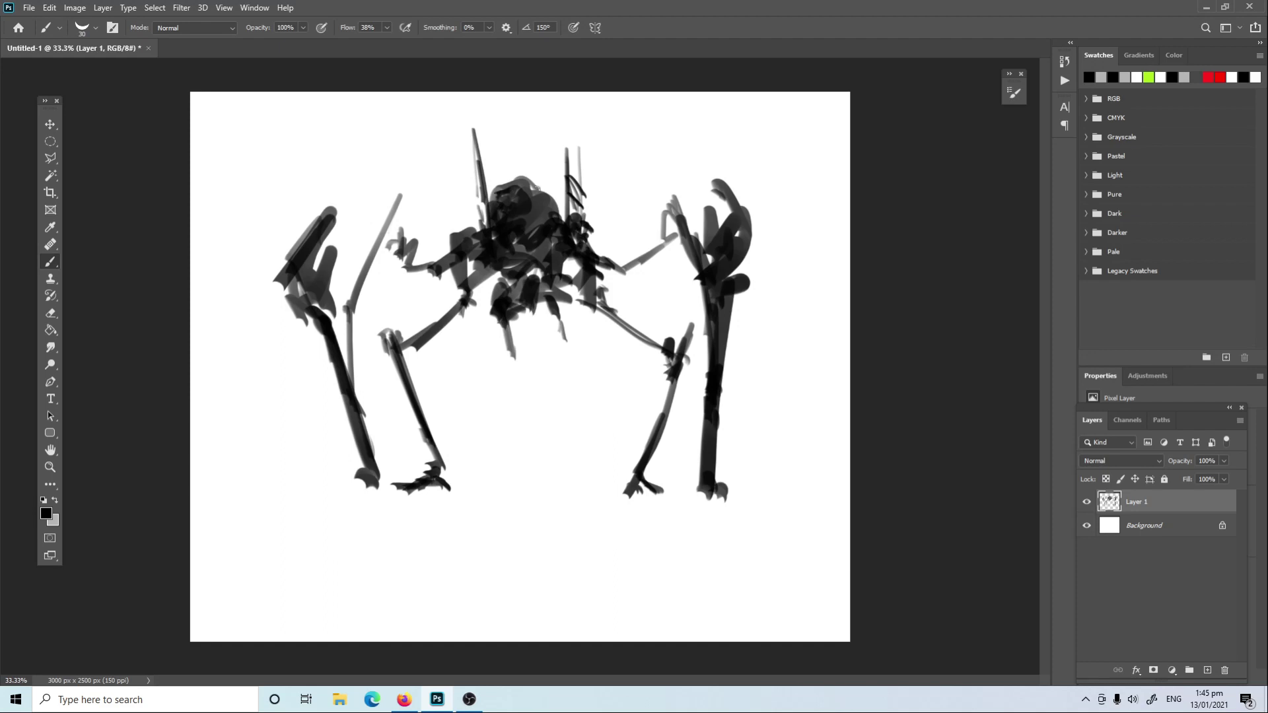
{"action": "key", "text": "x"}
{"action": "mouse_move", "coordinate": [537, 188]}
{"action": "left_mouse_down"}
{"action": "mouse_move", "coordinate": [569, 317]}
{"action": "mouse_move", "coordinate": [599, 281]}
{"action": "left_mouse_up"}
Skew both top corners of the drawing outward with Free Transform and commit.
{"action": "key", "text": "x"}
{"action": "key", "text": "x"}
{"action": "key", "text": "x"}
{"action": "key", "text": "ctrl+t"}
{"action": "left_click_drag", "start_coordinate": [753, 126], "coordinate": [780, 137]}
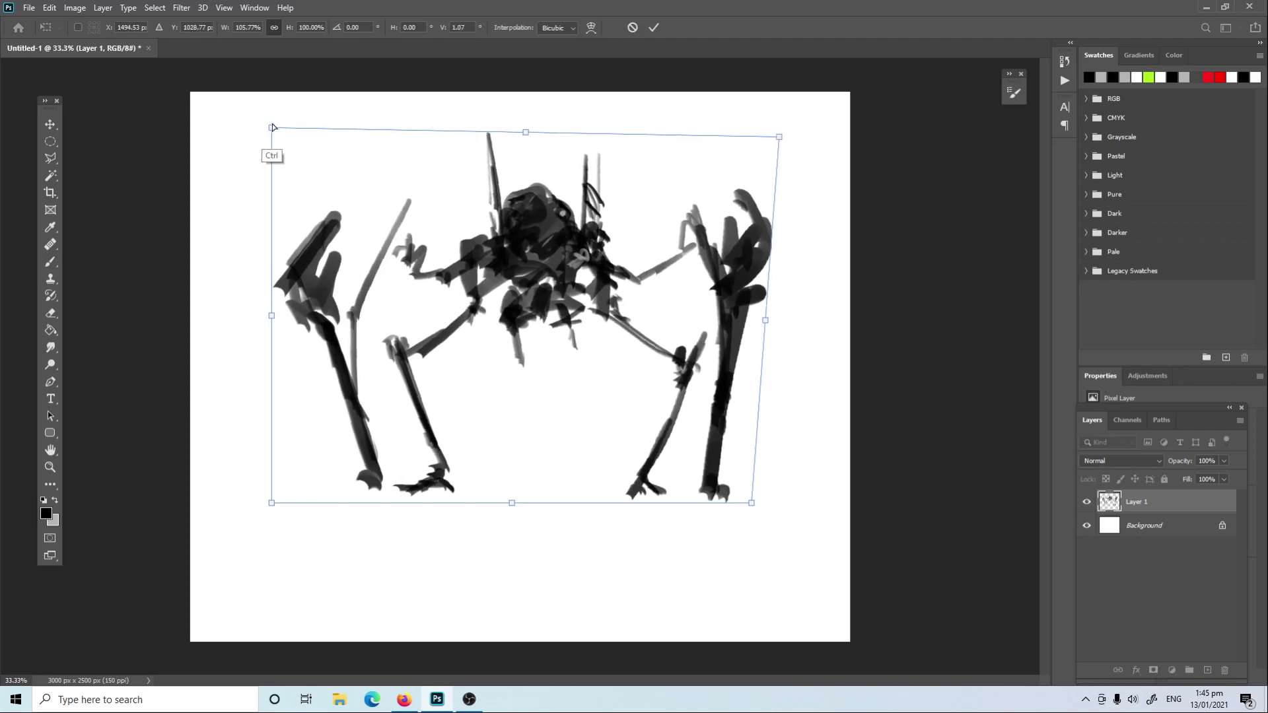
{"action": "mouse_move", "coordinate": [274, 126]}
{"action": "left_mouse_down"}
{"action": "mouse_move", "coordinate": [297, 119]}
{"action": "mouse_move", "coordinate": [283, 125]}
{"action": "left_mouse_up"}
{"action": "key", "text": "Return"}
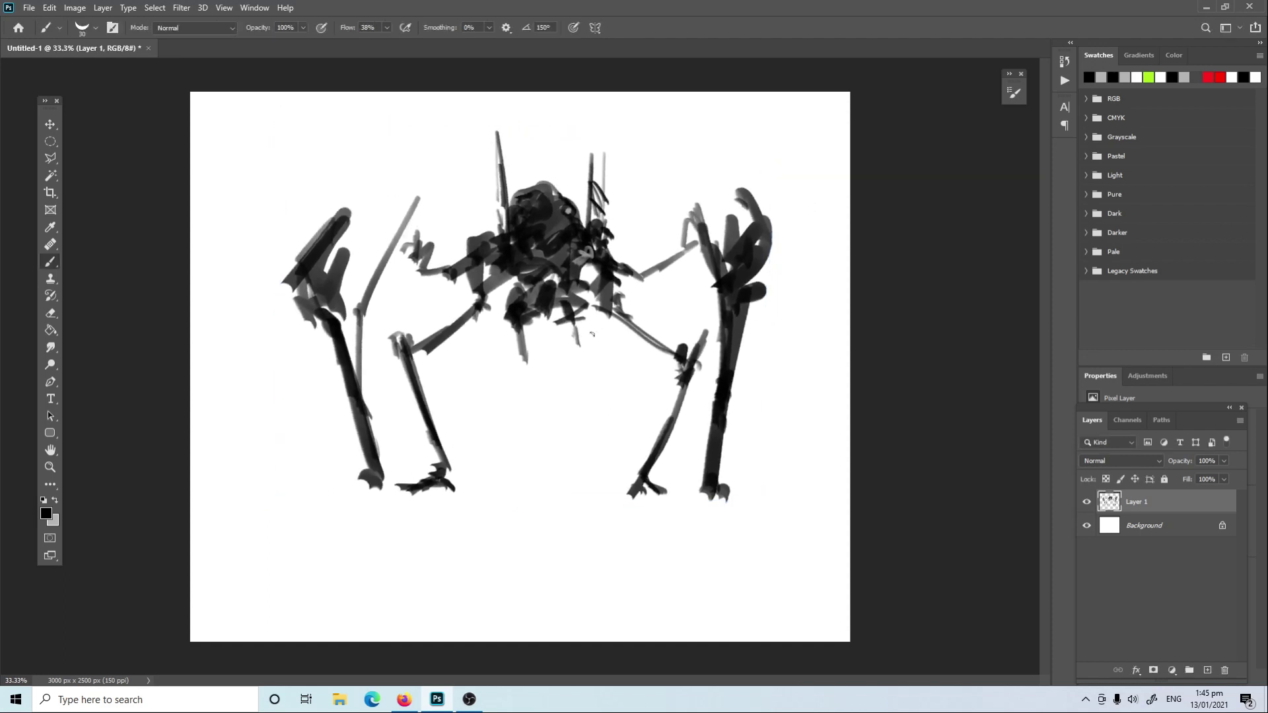
Scribble a zigzag ground line under the feet and dab a white glowing spot on the body.
{"action": "mouse_move", "coordinate": [743, 521]}
{"action": "left_mouse_down"}
{"action": "mouse_move", "coordinate": [341, 507]}
{"action": "mouse_move", "coordinate": [780, 472]}
{"action": "mouse_move", "coordinate": [760, 492]}
{"action": "left_mouse_up"}
{"action": "mouse_move", "coordinate": [839, 494]}
{"action": "left_mouse_down"}
{"action": "mouse_move", "coordinate": [192, 498]}
{"action": "mouse_move", "coordinate": [866, 492]}
{"action": "left_mouse_up"}
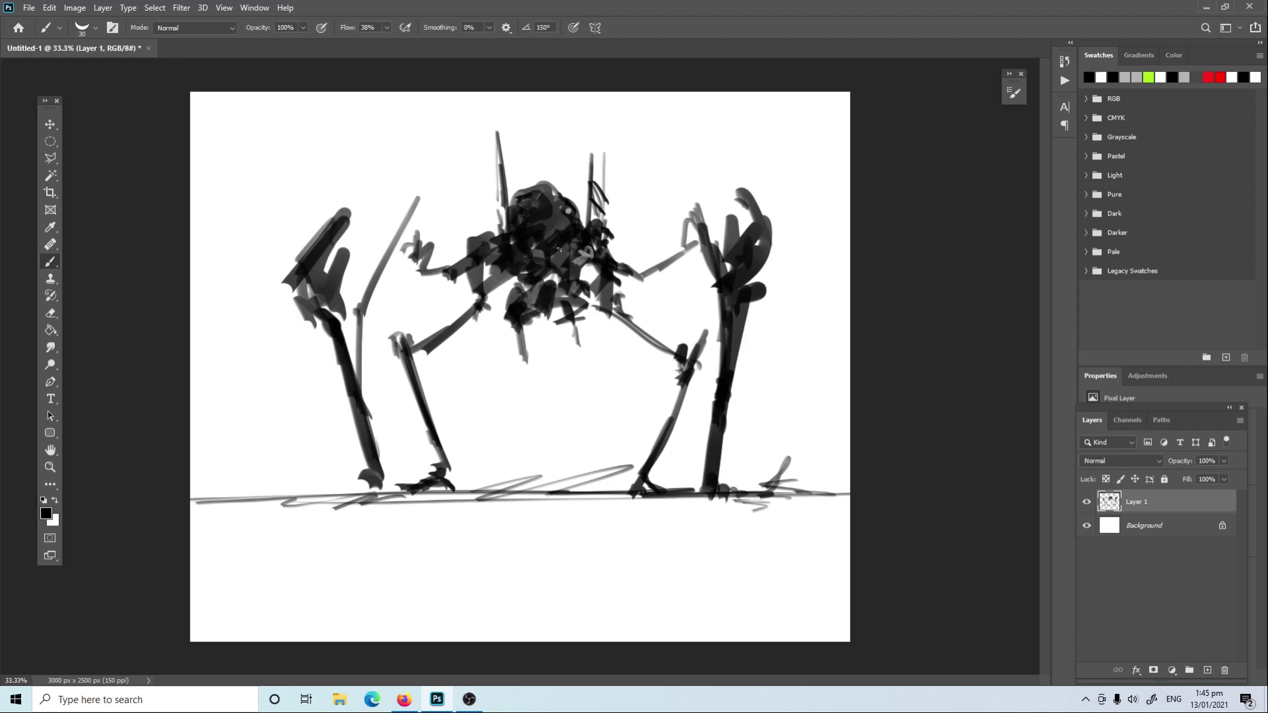
{"action": "key", "text": "x"}
{"action": "left_click_drag", "start_coordinate": [558, 237], "coordinate": [560, 242]}
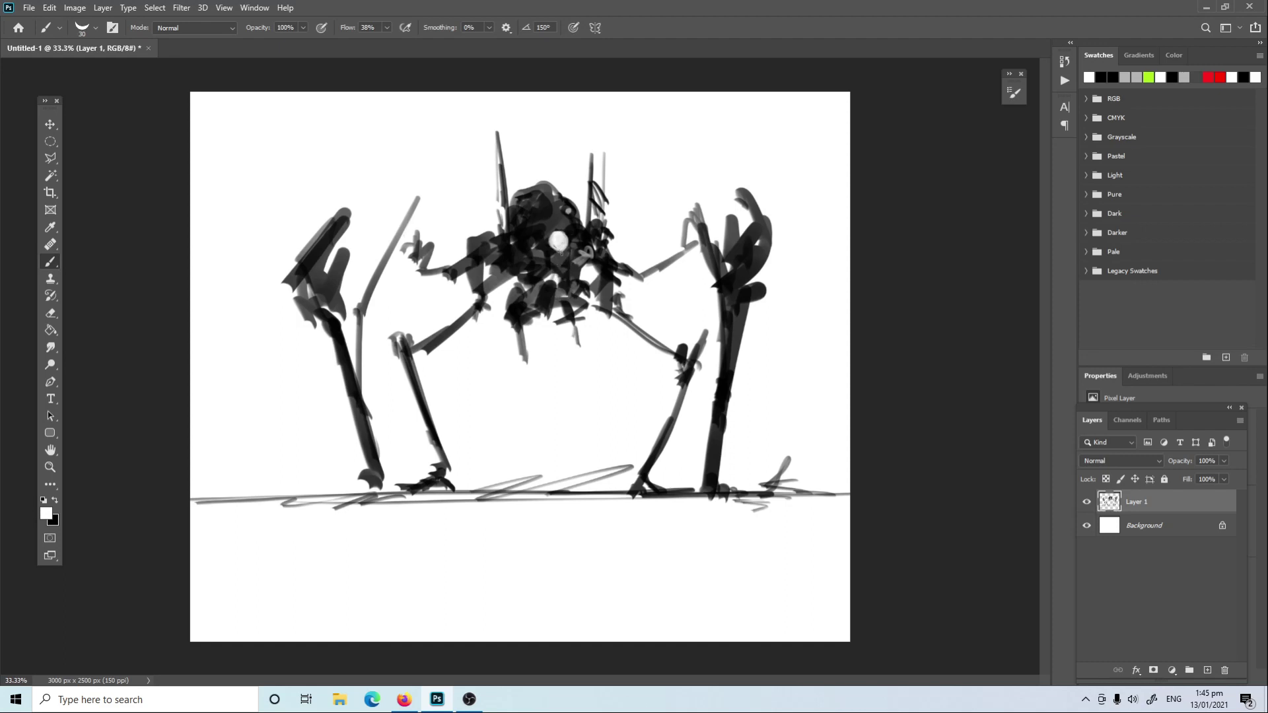
{"action": "key", "text": "x"}
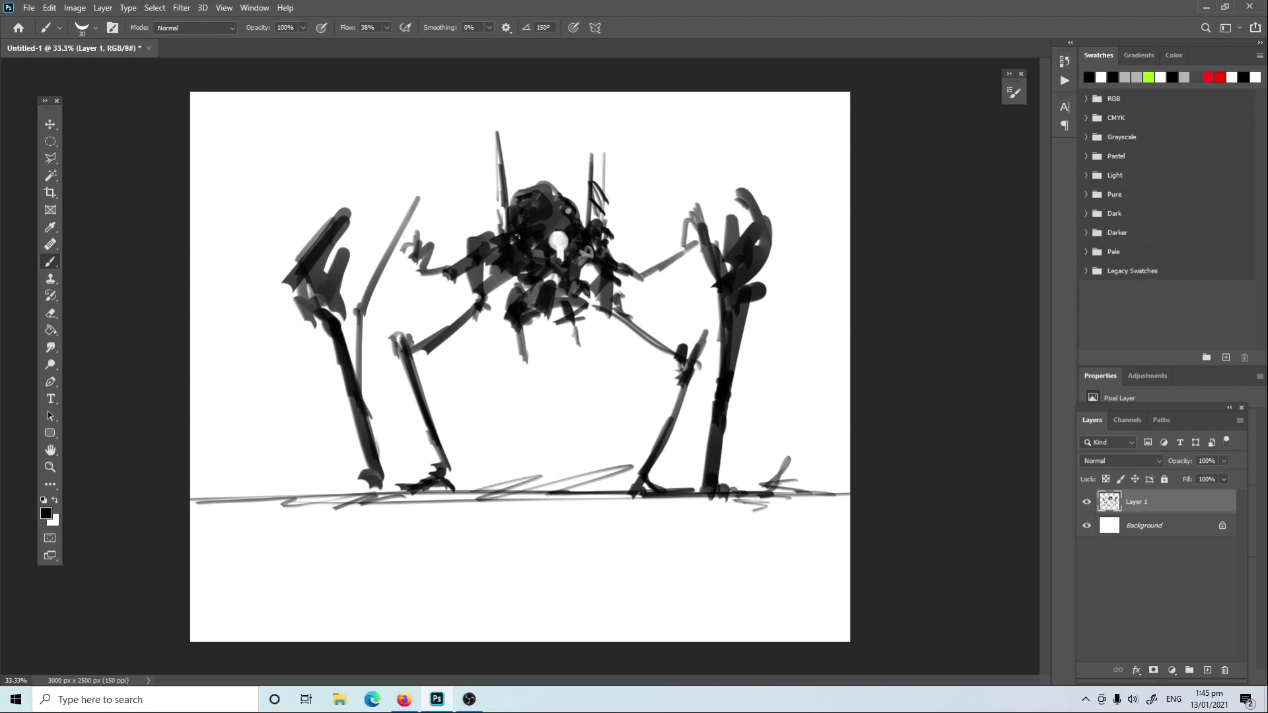
{"action": "key", "text": "x"}
{"action": "key", "text": "x"}
Add dark strokes across the left limbs and a thin cable loop from the left arm.
{"action": "left_click_drag", "start_coordinate": [391, 263], "coordinate": [423, 243]}
{"action": "key", "text": "["}
{"action": "mouse_move", "coordinate": [350, 278]}
{"action": "left_mouse_down"}
{"action": "mouse_move", "coordinate": [320, 281]}
{"action": "mouse_move", "coordinate": [371, 285]}
{"action": "mouse_move", "coordinate": [381, 261]}
{"action": "mouse_move", "coordinate": [428, 243]}
{"action": "left_mouse_up"}
{"action": "key", "text": "["}
{"action": "left_click_drag", "start_coordinate": [325, 310], "coordinate": [381, 270]}
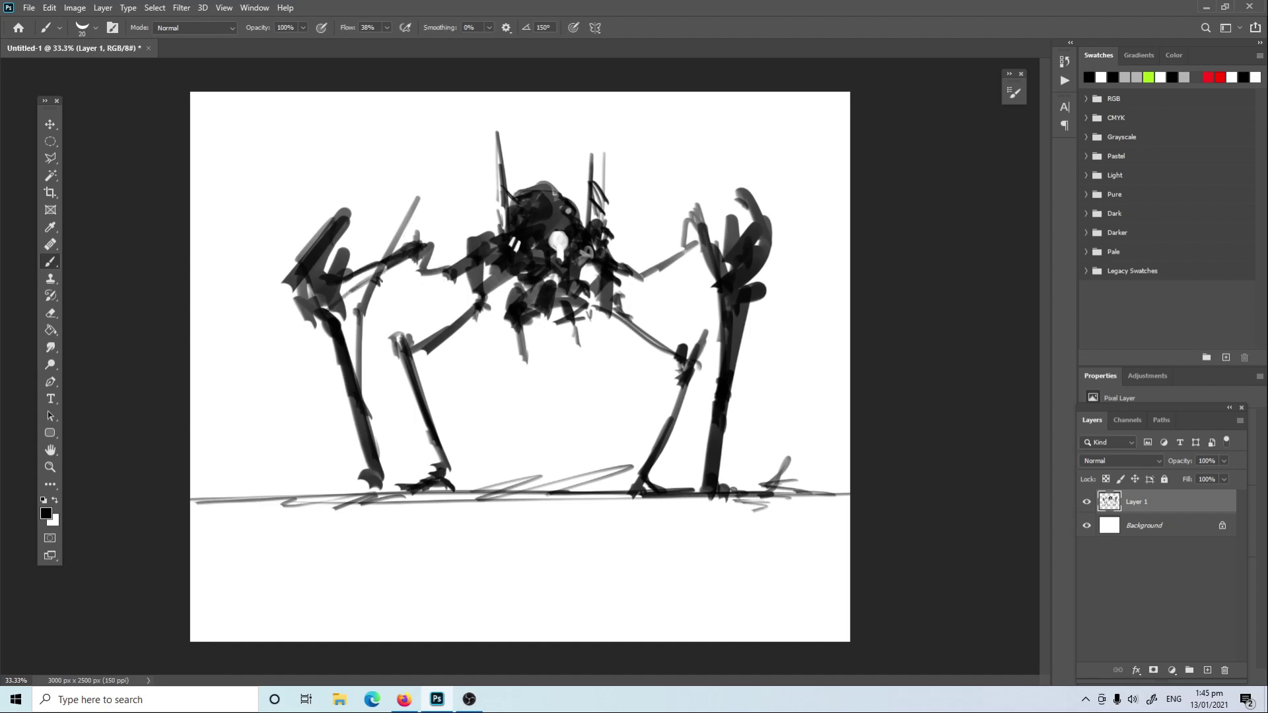
{"action": "left_click_drag", "start_coordinate": [380, 283], "coordinate": [431, 267]}
{"action": "mouse_move", "coordinate": [675, 259]}
{"action": "left_mouse_down"}
{"action": "mouse_move", "coordinate": [667, 274]}
{"action": "mouse_move", "coordinate": [687, 300]}
{"action": "mouse_move", "coordinate": [695, 261]}
{"action": "mouse_move", "coordinate": [741, 265]}
{"action": "left_mouse_up"}
{"action": "key", "text": "ctrl+z"}
{"action": "key", "text": "ctrl+z"}
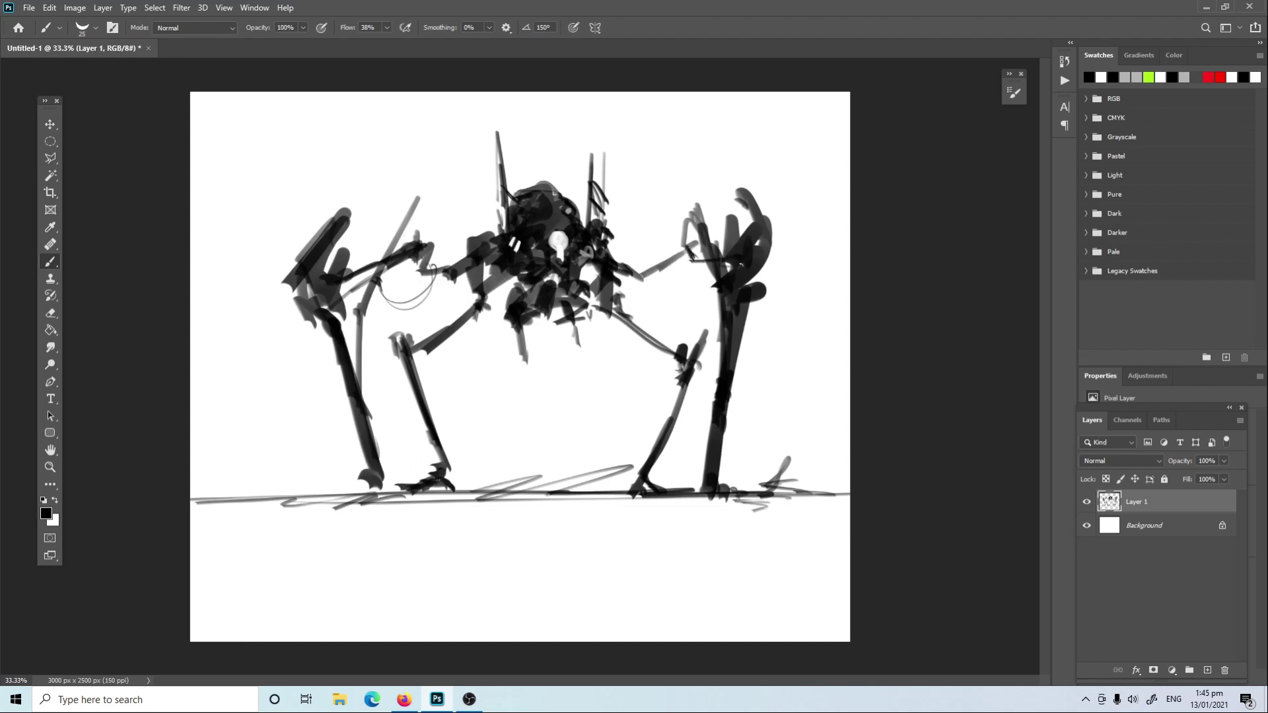
Detail the middle legs with fine lines and paint a dark part hanging under the body.
{"action": "left_click_drag", "start_coordinate": [449, 465], "coordinate": [459, 483]}
{"action": "key", "text": "bracketleft"}
{"action": "left_click_drag", "start_coordinate": [428, 350], "coordinate": [412, 371]}
{"action": "left_click_drag", "start_coordinate": [460, 327], "coordinate": [413, 373]}
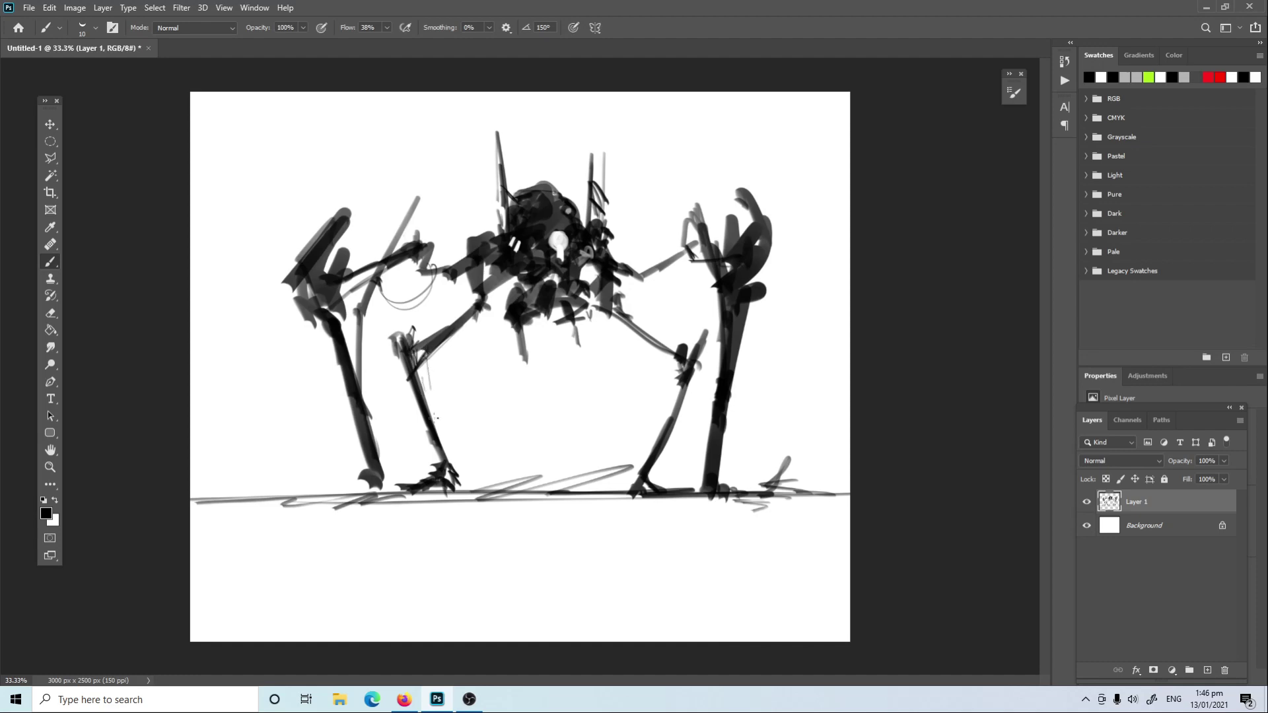
{"action": "mouse_move", "coordinate": [449, 415]}
{"action": "left_mouse_down"}
{"action": "mouse_move", "coordinate": [493, 325]}
{"action": "mouse_move", "coordinate": [477, 342]}
{"action": "left_mouse_up"}
{"action": "key", "text": "ctrl+z"}
{"action": "left_click_drag", "start_coordinate": [614, 314], "coordinate": [664, 357]}
{"action": "mouse_move", "coordinate": [518, 324]}
{"action": "left_mouse_down"}
{"action": "mouse_move", "coordinate": [499, 354]}
{"action": "mouse_move", "coordinate": [513, 359]}
{"action": "mouse_move", "coordinate": [512, 389]}
{"action": "mouse_move", "coordinate": [518, 350]}
{"action": "mouse_move", "coordinate": [497, 379]}
{"action": "mouse_move", "coordinate": [509, 410]}
{"action": "left_mouse_up"}
Extend the hanging part downward with thinner strokes under the body.
{"action": "left_click_drag", "start_coordinate": [492, 362], "coordinate": [511, 416]}
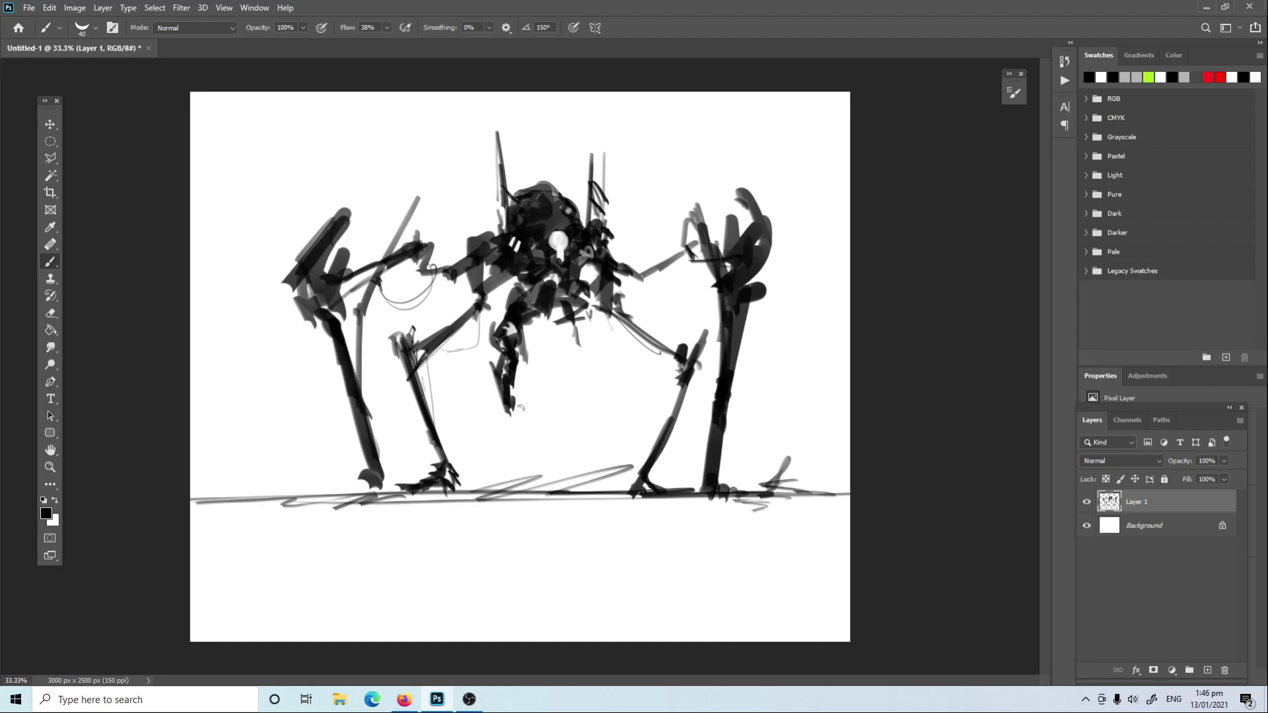
{"action": "key", "text": "bracketleft"}
{"action": "key", "text": "bracketleft"}
{"action": "key", "text": "bracketleft"}
{"action": "left_click_drag", "start_coordinate": [489, 374], "coordinate": [511, 441]}
{"action": "mouse_move", "coordinate": [590, 318]}
{"action": "left_mouse_down"}
{"action": "mouse_move", "coordinate": [585, 356]}
{"action": "mouse_move", "coordinate": [579, 340]}
{"action": "mouse_move", "coordinate": [591, 423]}
{"action": "left_mouse_up"}
{"action": "key", "text": "x"}
{"action": "key", "text": "x"}
{"action": "key", "text": "x"}
{"action": "key", "text": "x"}
Hatch two thin hanging legs and drop straight vertical lines to the ground line.
{"action": "left_click_drag", "start_coordinate": [600, 369], "coordinate": [587, 408]}
{"action": "left_click", "coordinate": [590, 490]}
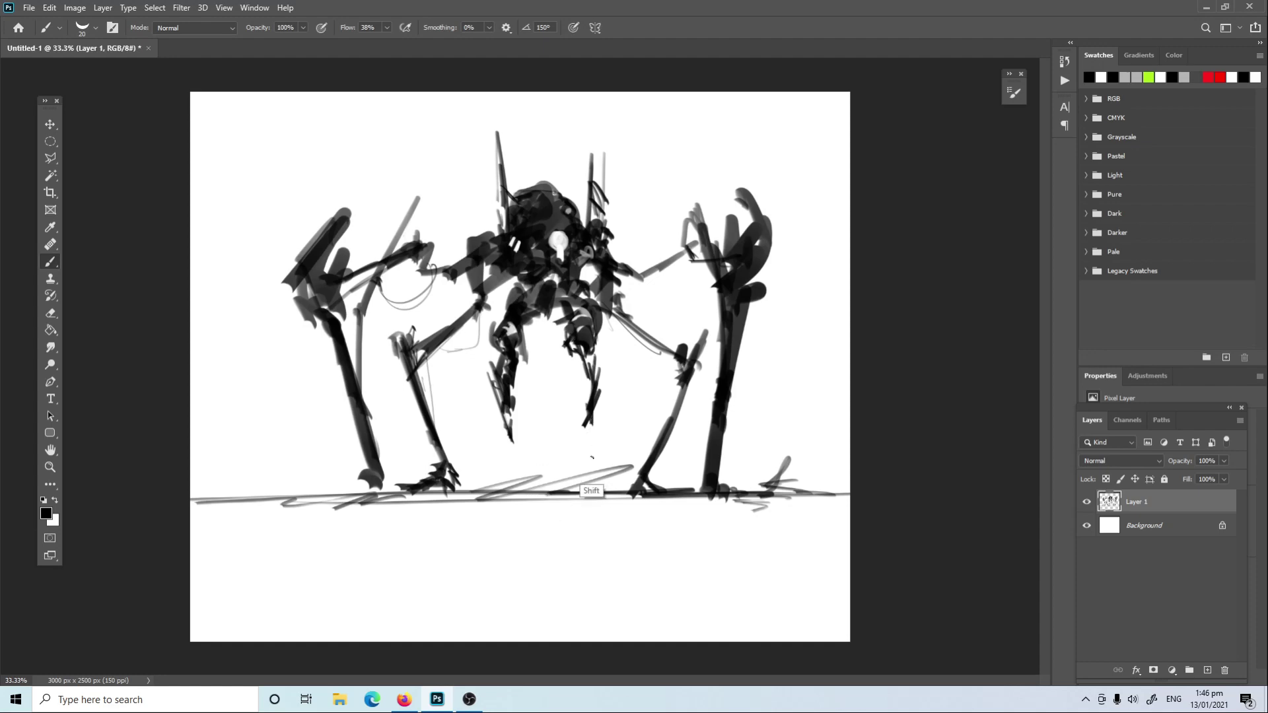
{"action": "left_click", "coordinate": [590, 423], "text": "shift"}
{"action": "left_click_drag", "start_coordinate": [514, 423], "coordinate": [522, 489]}
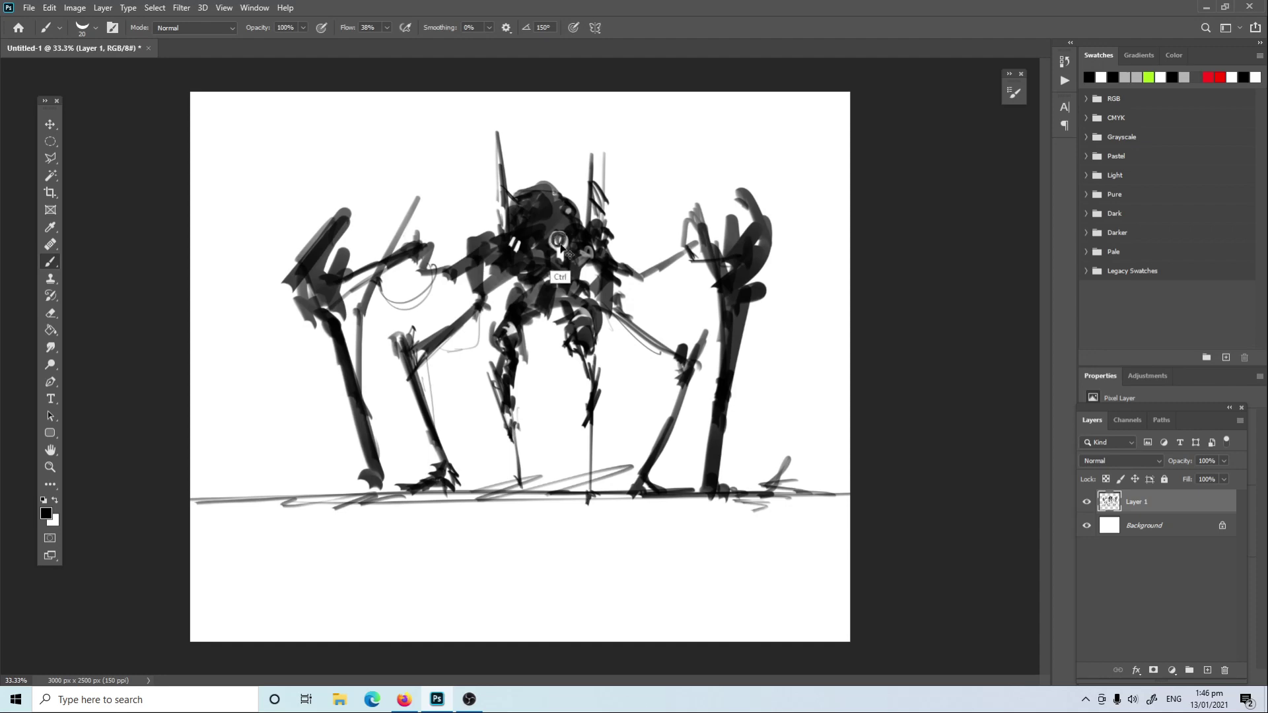
Dab white on the core and draw straight thin lines beside the right and left legs.
{"action": "key", "text": "x"}
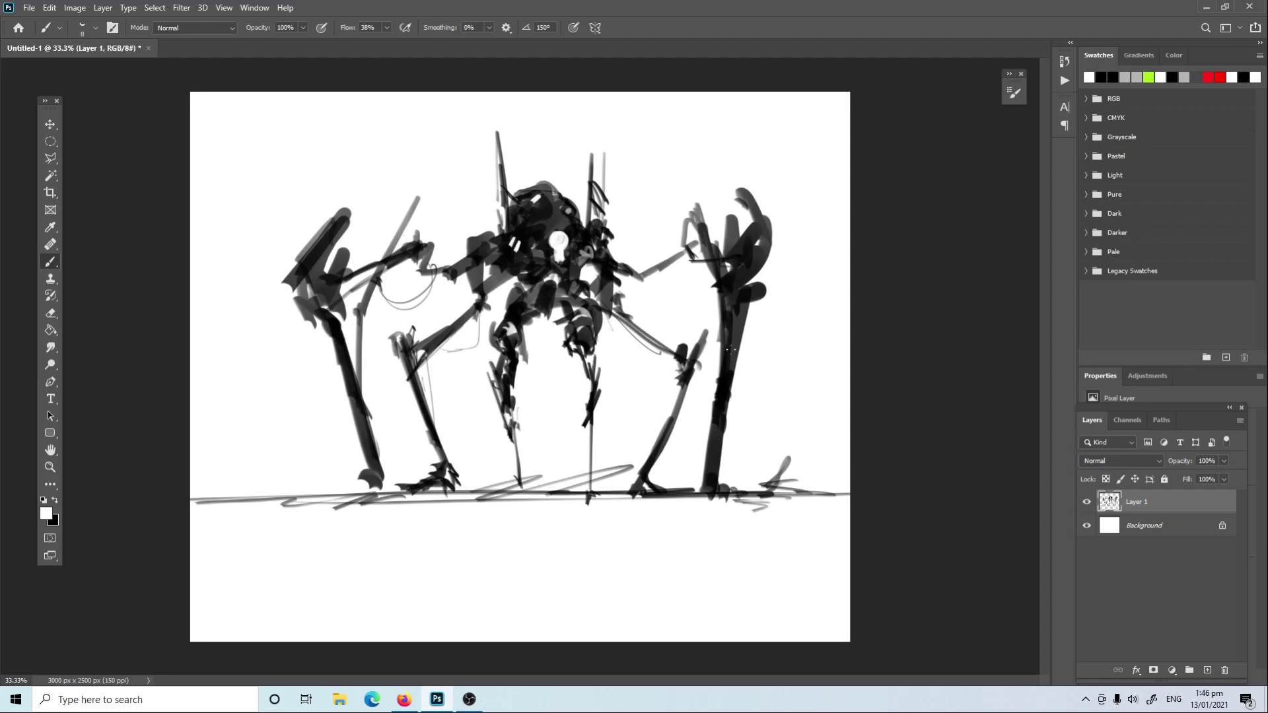
{"action": "key", "text": "x"}
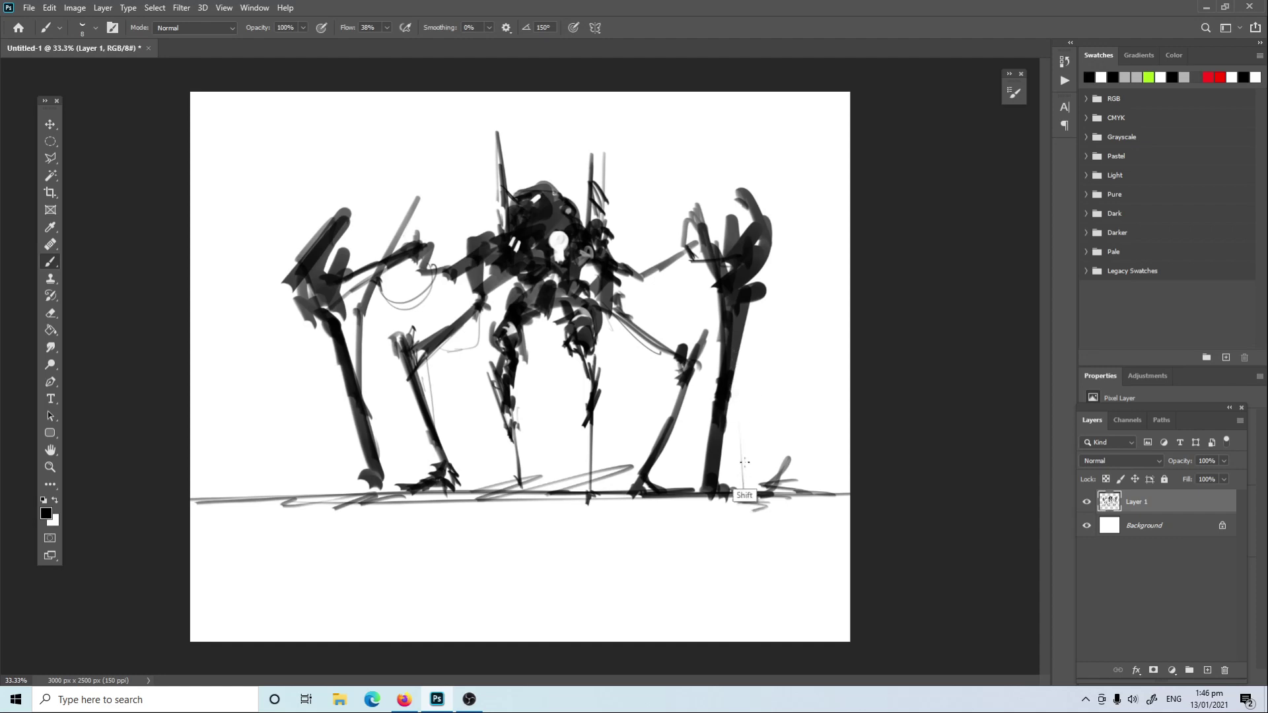
{"action": "left_click", "coordinate": [744, 492]}
{"action": "left_click", "coordinate": [742, 356], "text": "shift"}
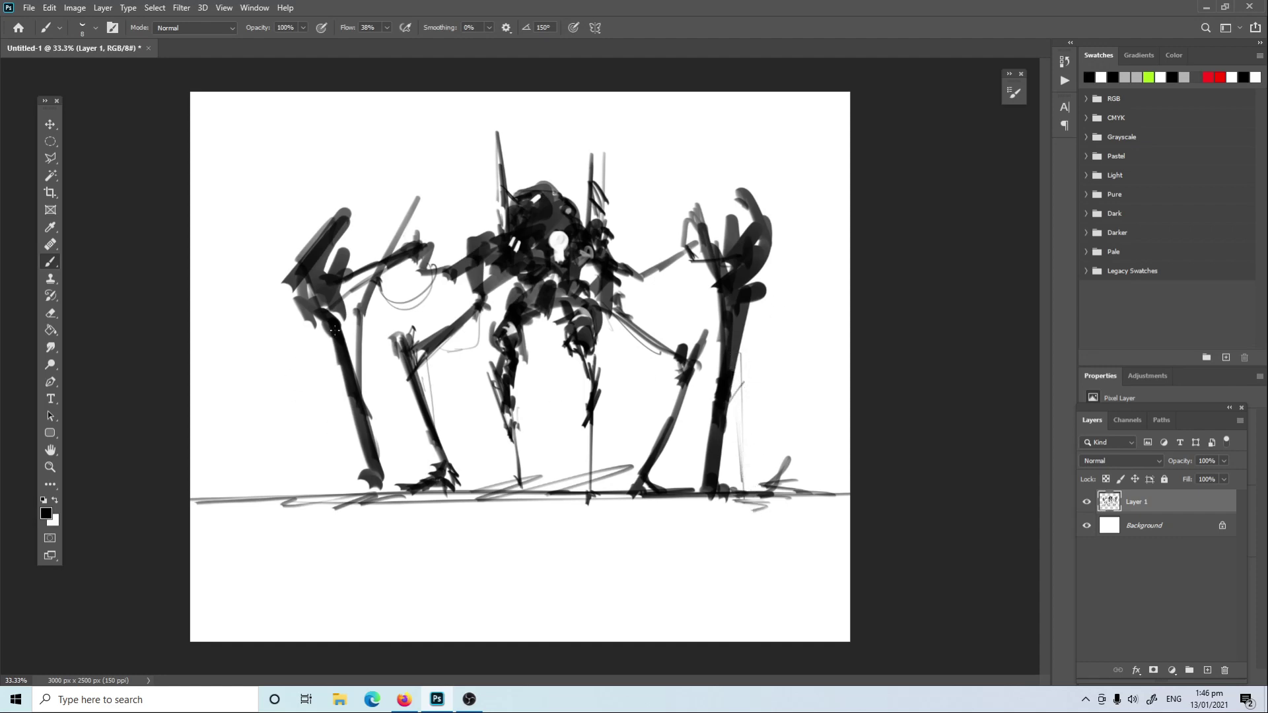
{"action": "left_click", "coordinate": [330, 506], "text": "shift"}
Darken the torso and paint thick arms joining it to both tall outer legs.
{"action": "mouse_move", "coordinate": [498, 261]}
{"action": "left_mouse_down"}
{"action": "mouse_move", "coordinate": [502, 281]}
{"action": "mouse_move", "coordinate": [532, 294]}
{"action": "left_mouse_up"}
{"action": "left_click_drag", "start_coordinate": [583, 261], "coordinate": [593, 277]}
{"action": "key", "text": "bracketright"}
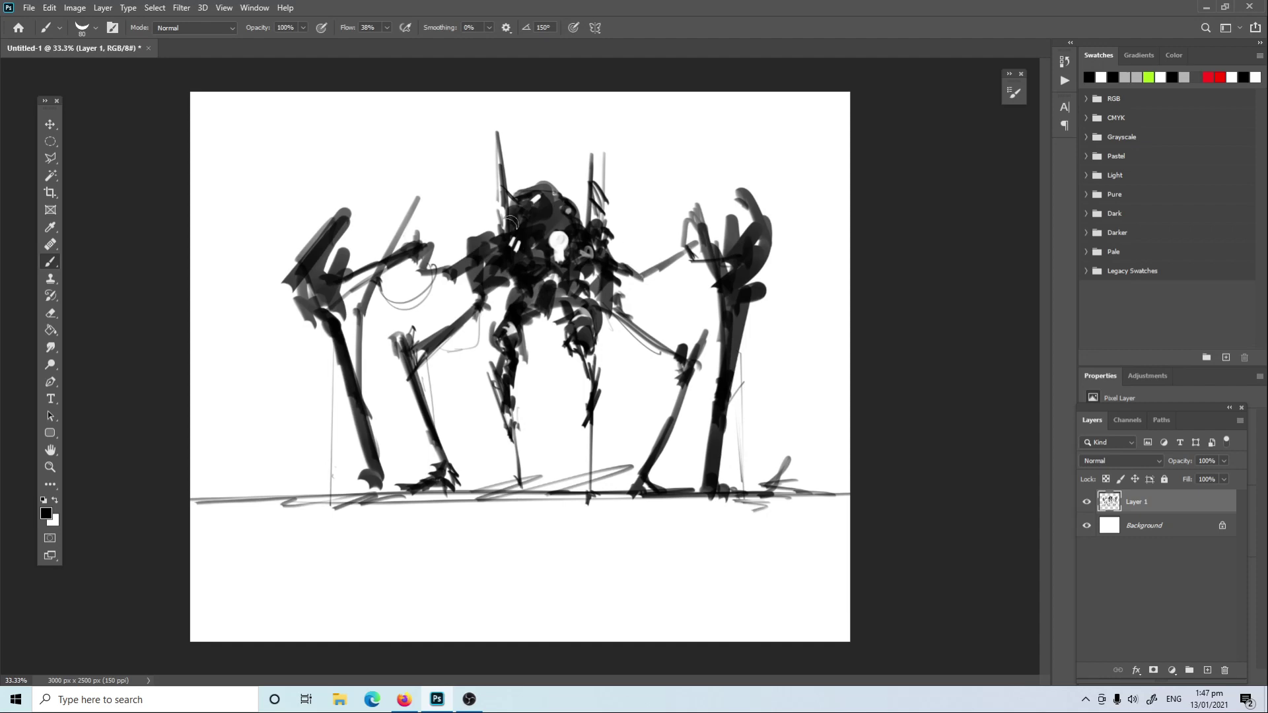
{"action": "mouse_move", "coordinate": [714, 247]}
{"action": "left_mouse_down"}
{"action": "mouse_move", "coordinate": [631, 280]}
{"action": "mouse_move", "coordinate": [695, 274]}
{"action": "left_mouse_up"}
{"action": "left_click_drag", "start_coordinate": [404, 281], "coordinate": [315, 292]}
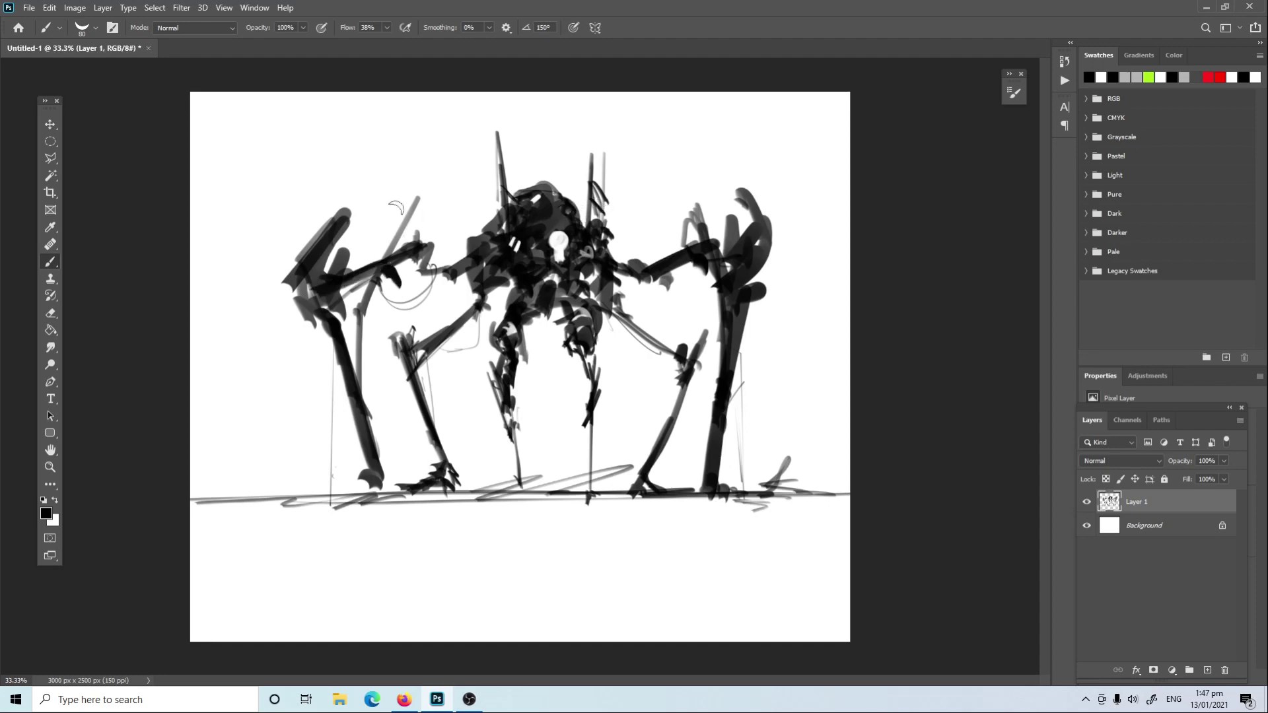
Extend the left tall leg upward with dark strokes and paint pale eye-like heads on both tall legs.
{"action": "key", "text": "bracketleft"}
{"action": "key", "text": "bracketleft"}
{"action": "key", "text": "bracketleft"}
{"action": "mouse_move", "coordinate": [301, 245]}
{"action": "left_mouse_down"}
{"action": "mouse_move", "coordinate": [284, 264]}
{"action": "mouse_move", "coordinate": [300, 262]}
{"action": "mouse_move", "coordinate": [294, 274]}
{"action": "mouse_move", "coordinate": [340, 221]}
{"action": "mouse_move", "coordinate": [325, 255]}
{"action": "mouse_move", "coordinate": [349, 238]}
{"action": "mouse_move", "coordinate": [379, 171]}
{"action": "left_mouse_up"}
{"action": "key", "text": "x"}
{"action": "key", "text": "x"}
{"action": "key", "text": "x"}
{"action": "key", "text": "x"}
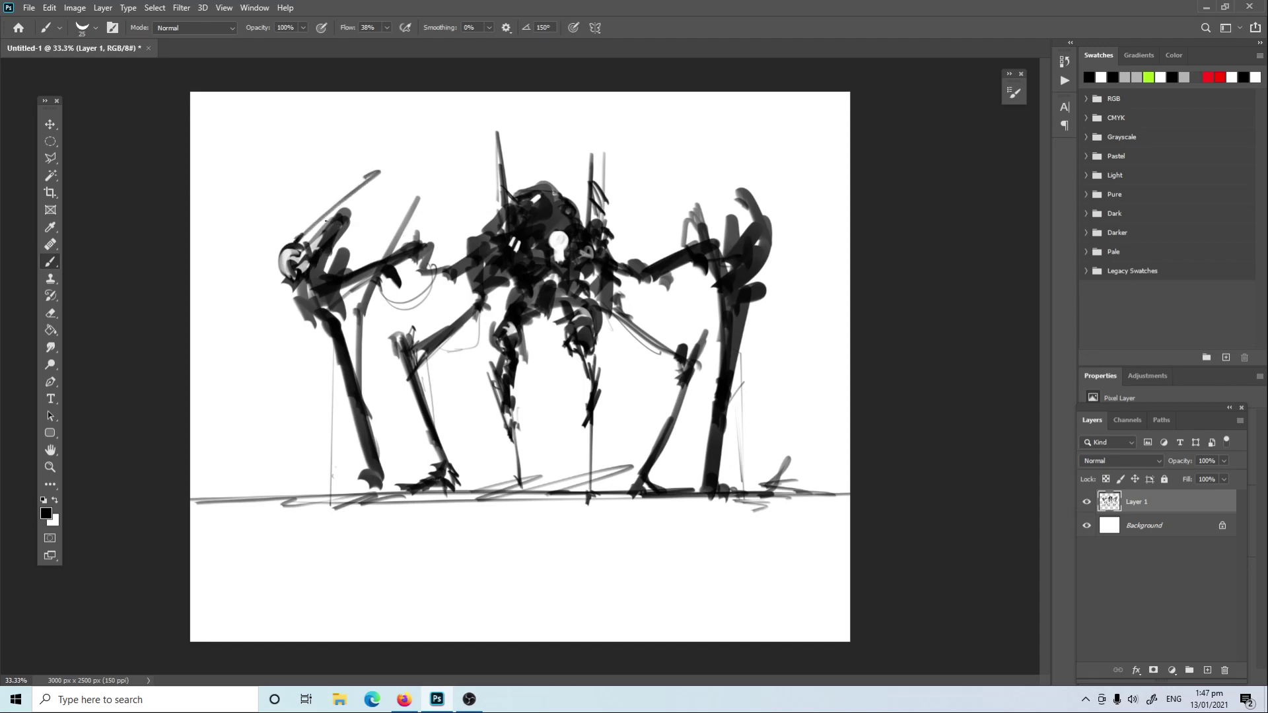
{"action": "mouse_move", "coordinate": [320, 218]}
{"action": "left_mouse_down"}
{"action": "mouse_move", "coordinate": [277, 262]}
{"action": "mouse_move", "coordinate": [282, 281]}
{"action": "left_mouse_up"}
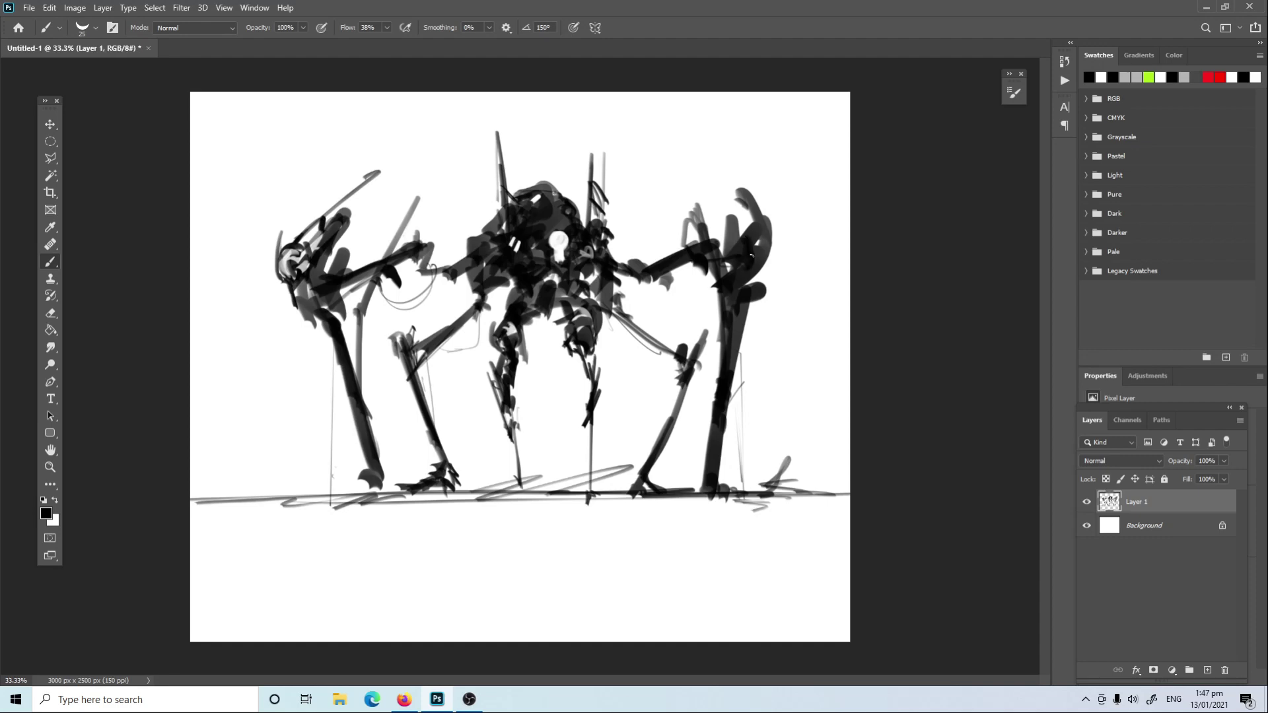
{"action": "key", "text": "x"}
{"action": "key", "text": "x"}
{"action": "key", "text": "x"}
{"action": "key", "text": "x"}
{"action": "left_click_drag", "start_coordinate": [758, 245], "coordinate": [752, 260]}
{"action": "key", "text": "x"}
{"action": "key", "text": "x"}
{"action": "key", "text": "x"}
{"action": "key", "text": "x"}
Extend the ground line to the right and hand-letter 'Mobile' below the drawing.
{"action": "left_click_drag", "start_coordinate": [759, 501], "coordinate": [812, 498]}
{"action": "mouse_move", "coordinate": [298, 559]}
{"action": "left_mouse_down"}
{"action": "mouse_move", "coordinate": [323, 580]}
{"action": "mouse_move", "coordinate": [330, 566]}
{"action": "mouse_move", "coordinate": [381, 568]}
{"action": "left_mouse_up"}
{"action": "left_click", "coordinate": [354, 573]}
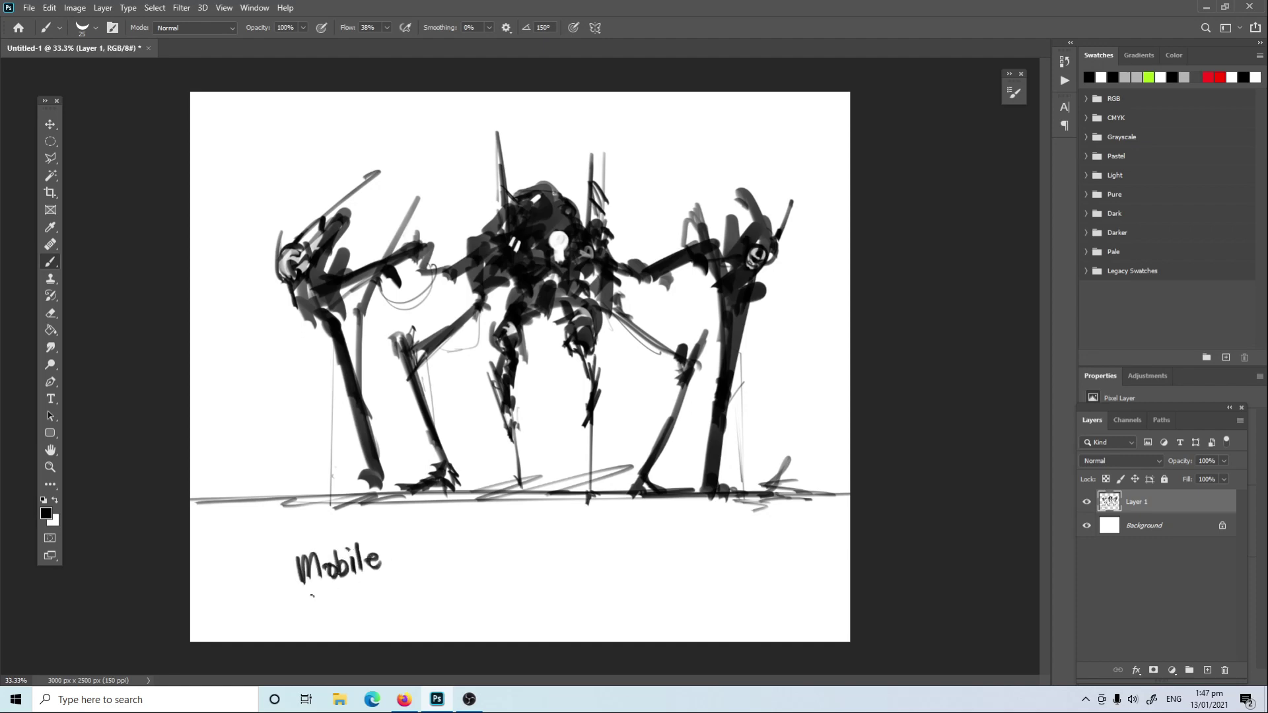
Hand-letter 'station!' under 'Mobile', redoing a botched stroke, and draw a smiley beside it.
{"action": "left_click_drag", "start_coordinate": [315, 601], "coordinate": [309, 611]}
{"action": "mouse_move", "coordinate": [334, 586]}
{"action": "left_mouse_down"}
{"action": "mouse_move", "coordinate": [331, 609]}
{"action": "mouse_move", "coordinate": [350, 609]}
{"action": "left_mouse_up"}
{"action": "key", "text": "ctrl+z"}
{"action": "key", "text": "ctrl+z"}
{"action": "key", "text": "ctrl+z"}
{"action": "mouse_move", "coordinate": [329, 590]}
{"action": "left_mouse_down"}
{"action": "mouse_move", "coordinate": [312, 612]}
{"action": "mouse_move", "coordinate": [332, 611]}
{"action": "left_mouse_up"}
{"action": "left_click_drag", "start_coordinate": [324, 598], "coordinate": [354, 611]}
{"action": "mouse_move", "coordinate": [357, 580]}
{"action": "left_mouse_down"}
{"action": "mouse_move", "coordinate": [361, 609]}
{"action": "mouse_move", "coordinate": [376, 588]}
{"action": "left_mouse_up"}
{"action": "left_click_drag", "start_coordinate": [387, 597], "coordinate": [402, 594]}
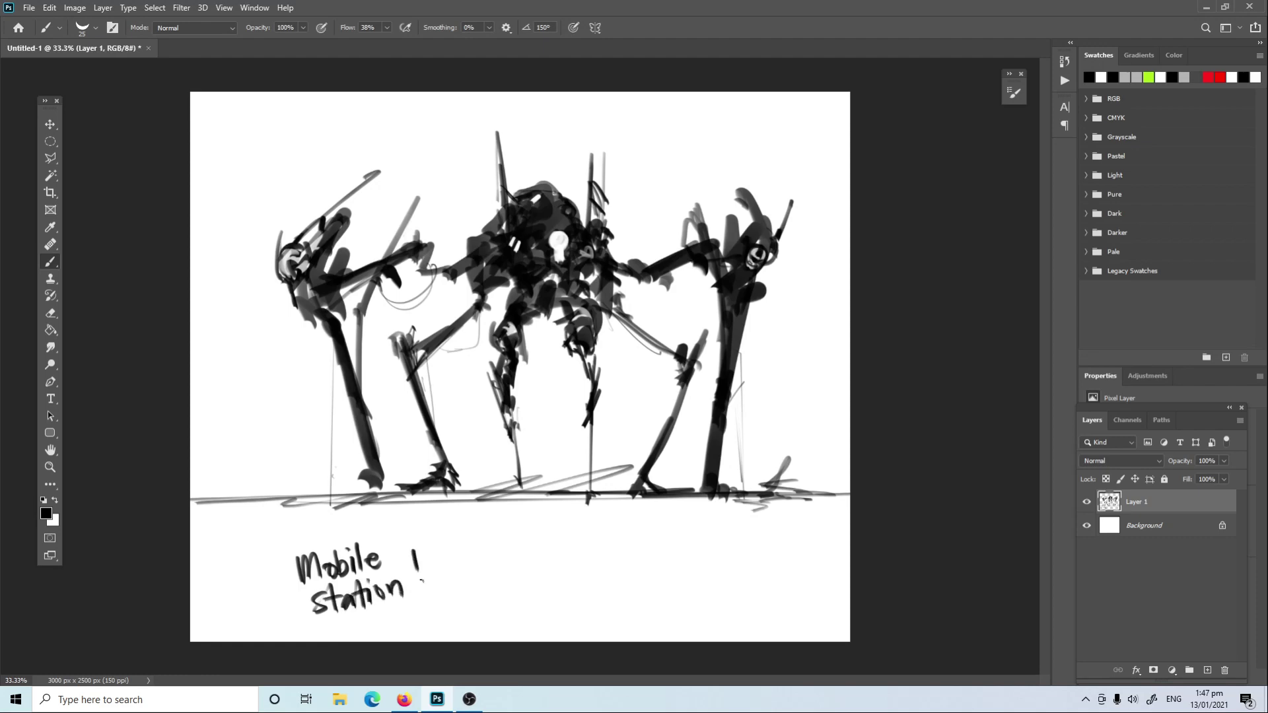
{"action": "left_click_drag", "start_coordinate": [463, 564], "coordinate": [465, 569]}
{"action": "left_click_drag", "start_coordinate": [446, 574], "coordinate": [469, 572]}
Add a new layer set to the Linear Dodge (Add) blend mode.
{"action": "left_click", "coordinate": [1207, 669]}
{"action": "left_click", "coordinate": [1136, 461]}
{"action": "left_click", "coordinate": [1130, 487]}
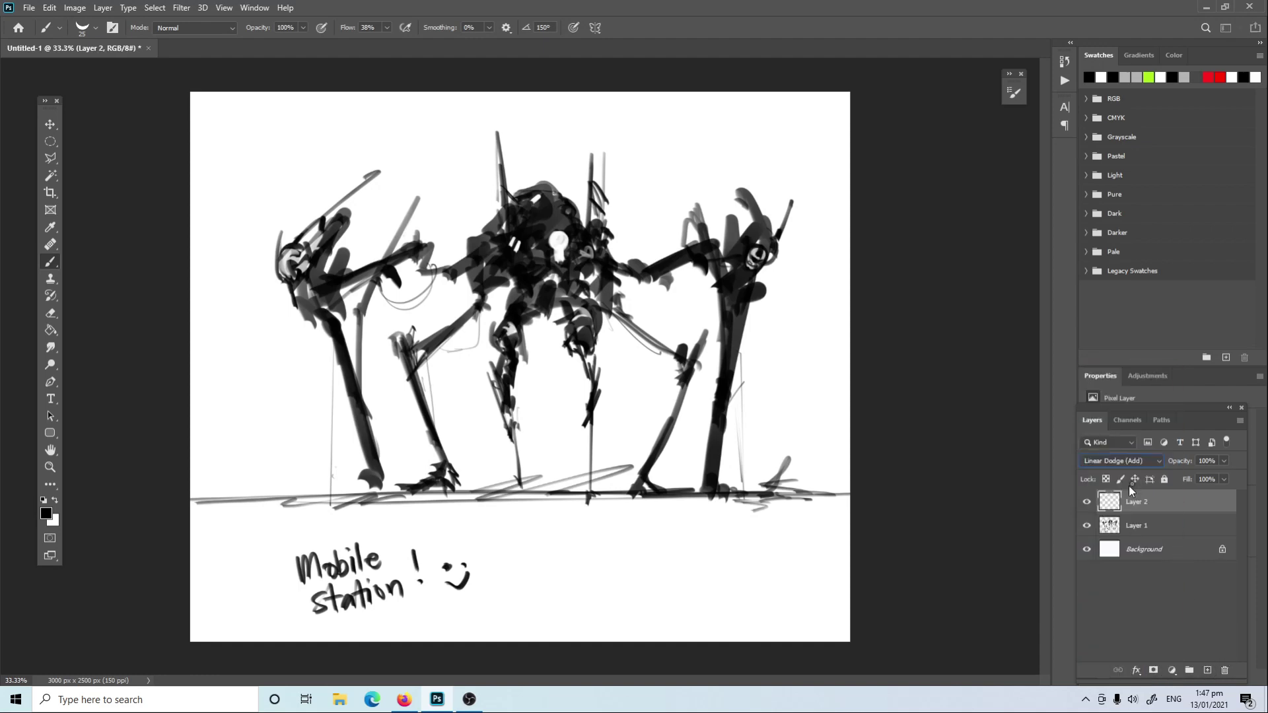
Pick bright green from Swatches and choose a soft round brush preset.
{"action": "left_click", "coordinate": [1150, 78]}
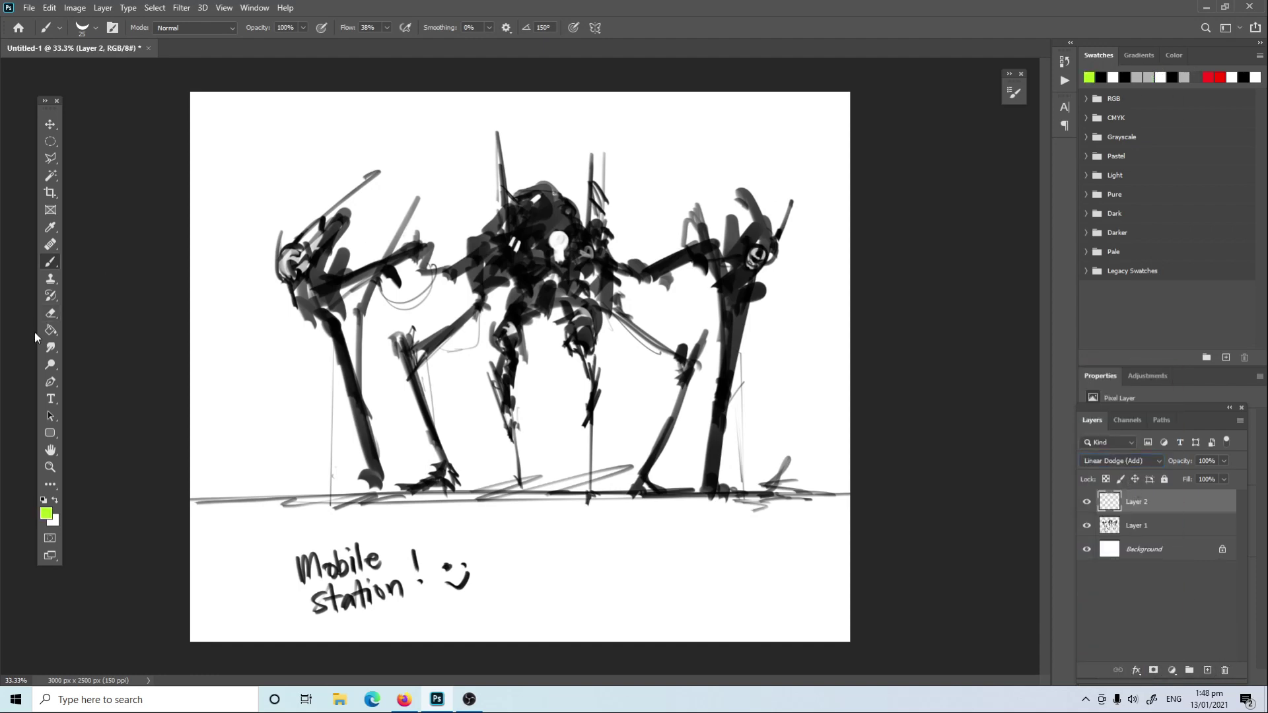
{"action": "left_click", "coordinate": [86, 28]}
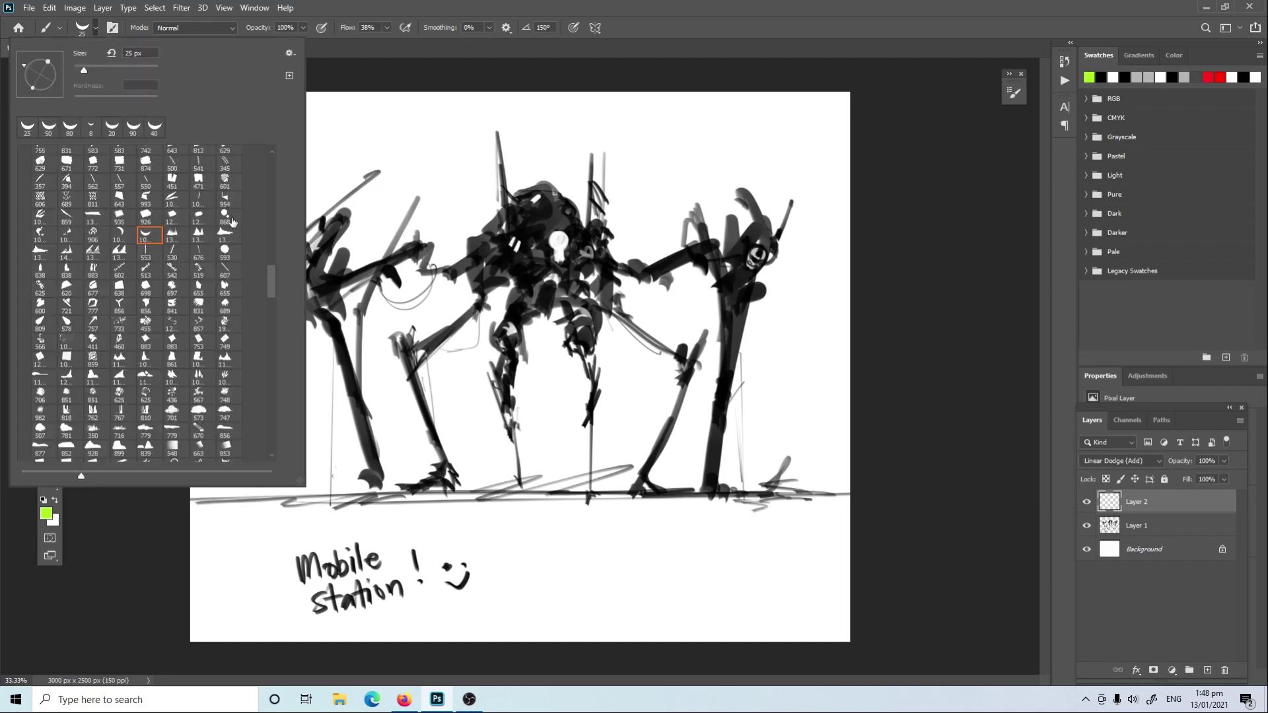
{"action": "scroll", "coordinate": [169, 220], "scroll_direction": "up", "scroll_amount": 5}
{"action": "left_click", "coordinate": [151, 247]}
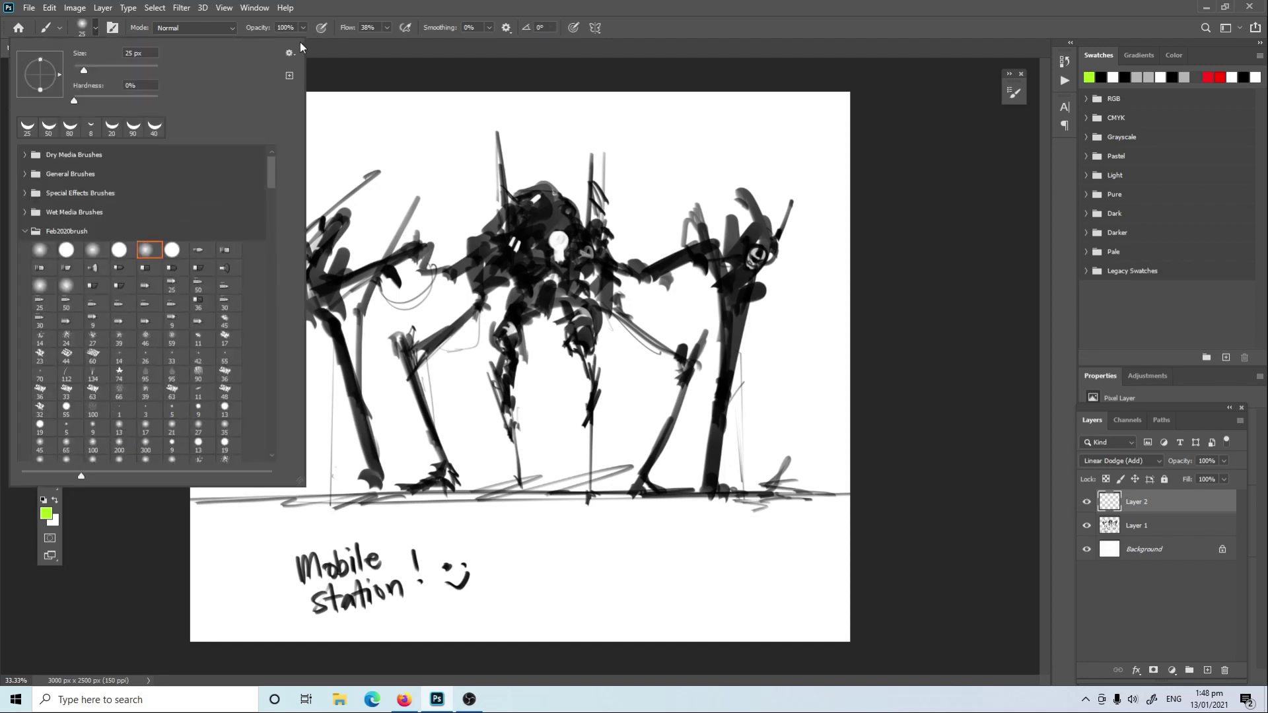
{"action": "left_click", "coordinate": [593, 254]}
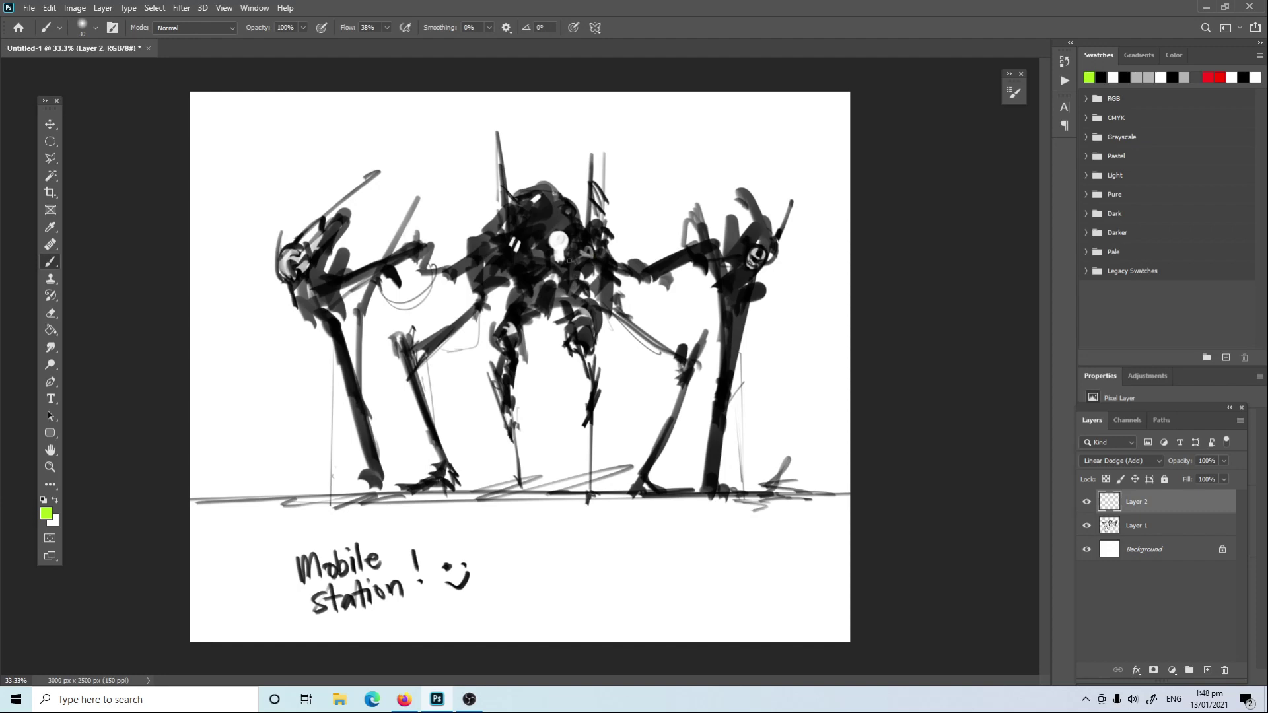
Enlarge the brush and paint a large green glow over the core keyhole.
{"action": "key", "text": "bracketright"}
{"action": "key", "text": "bracketright"}
{"action": "key", "text": "bracketright"}
{"action": "left_click_drag", "start_coordinate": [558, 244], "coordinate": [551, 303]}
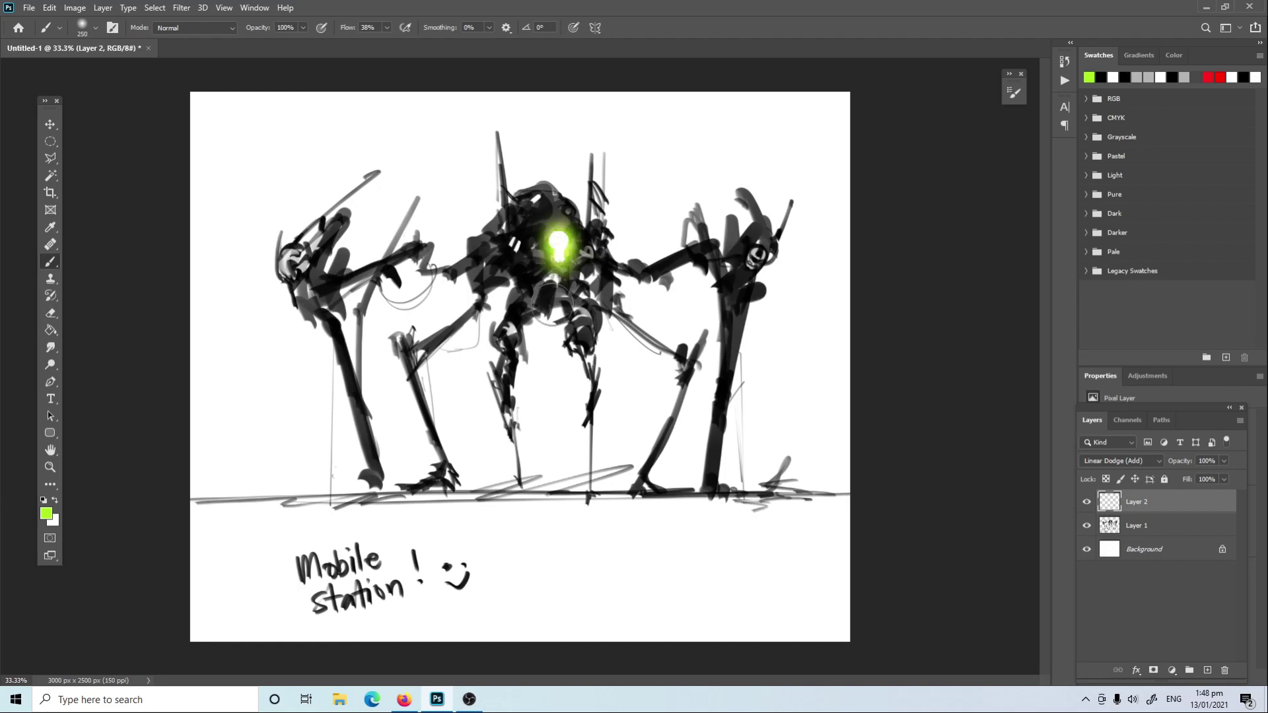
{"action": "key", "text": "ctrl+z"}
{"action": "left_click", "coordinate": [558, 246]}
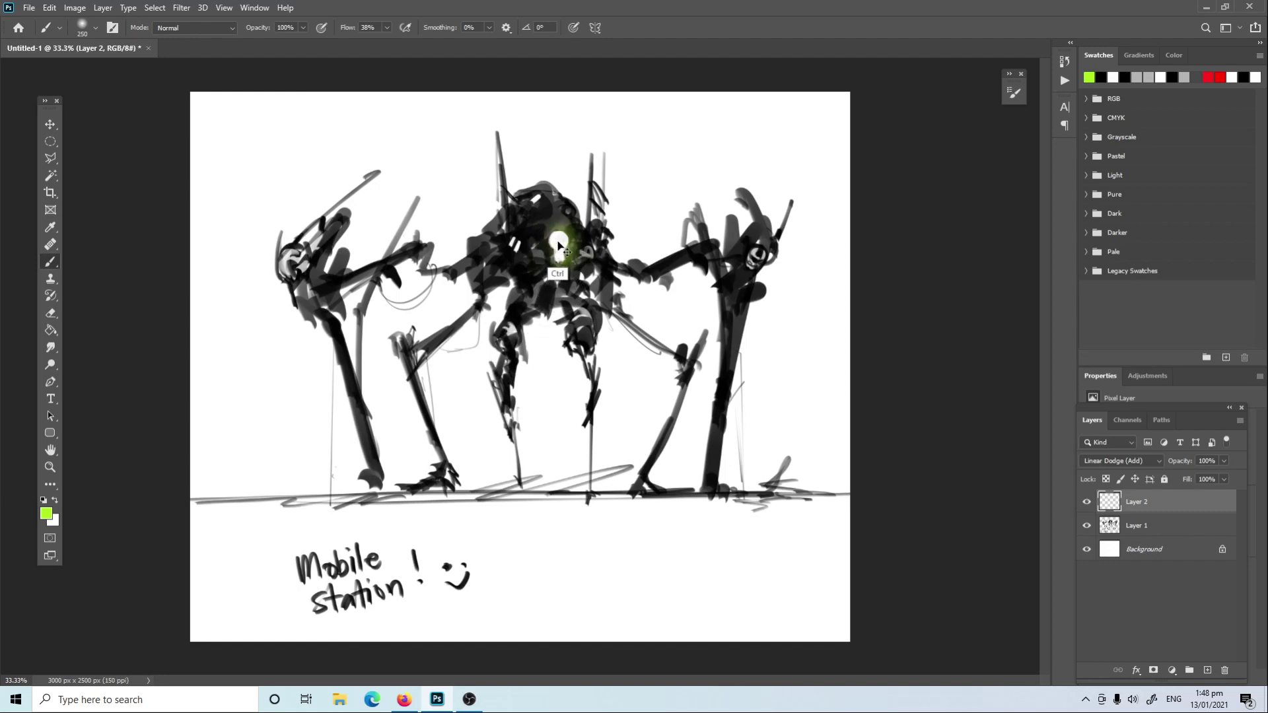
{"action": "key", "text": "ctrl+z"}
{"action": "left_click_drag", "start_coordinate": [558, 246], "coordinate": [565, 237]}
{"action": "key", "text": "ctrl+z"}
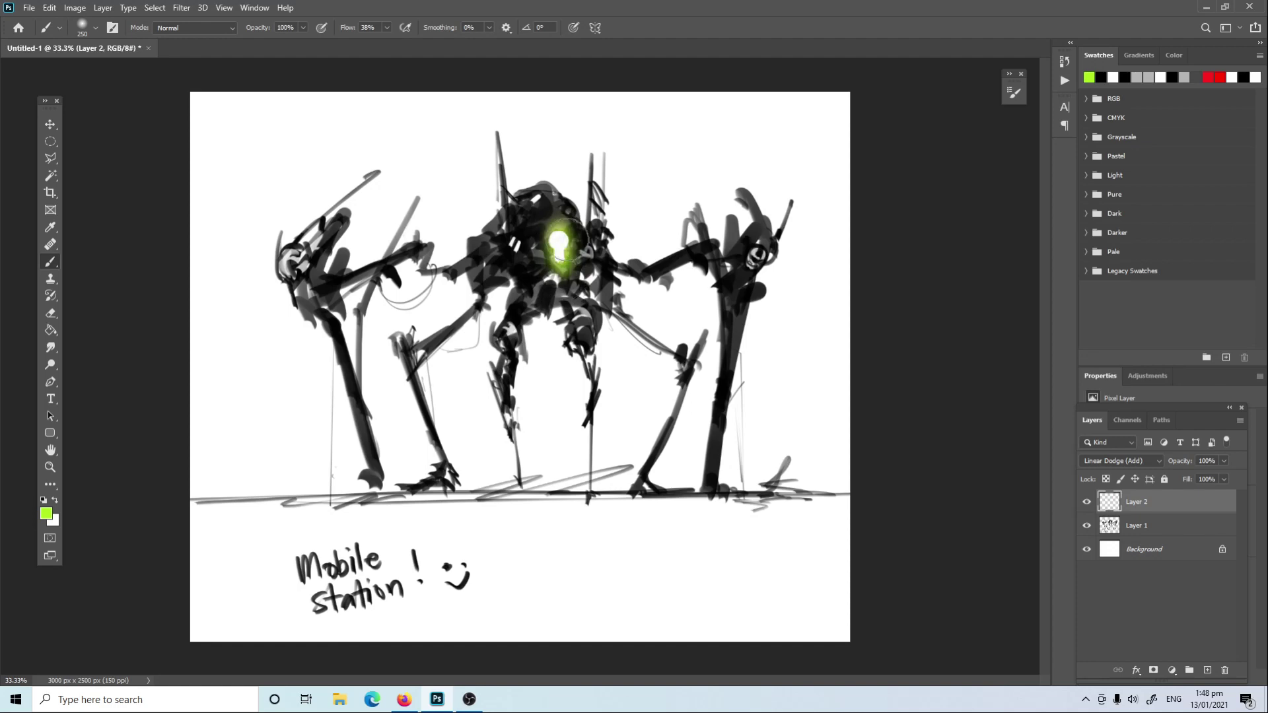
Turn off Shape Dynamics in Brush Settings for even strokes.
{"action": "left_click", "coordinate": [1017, 96]}
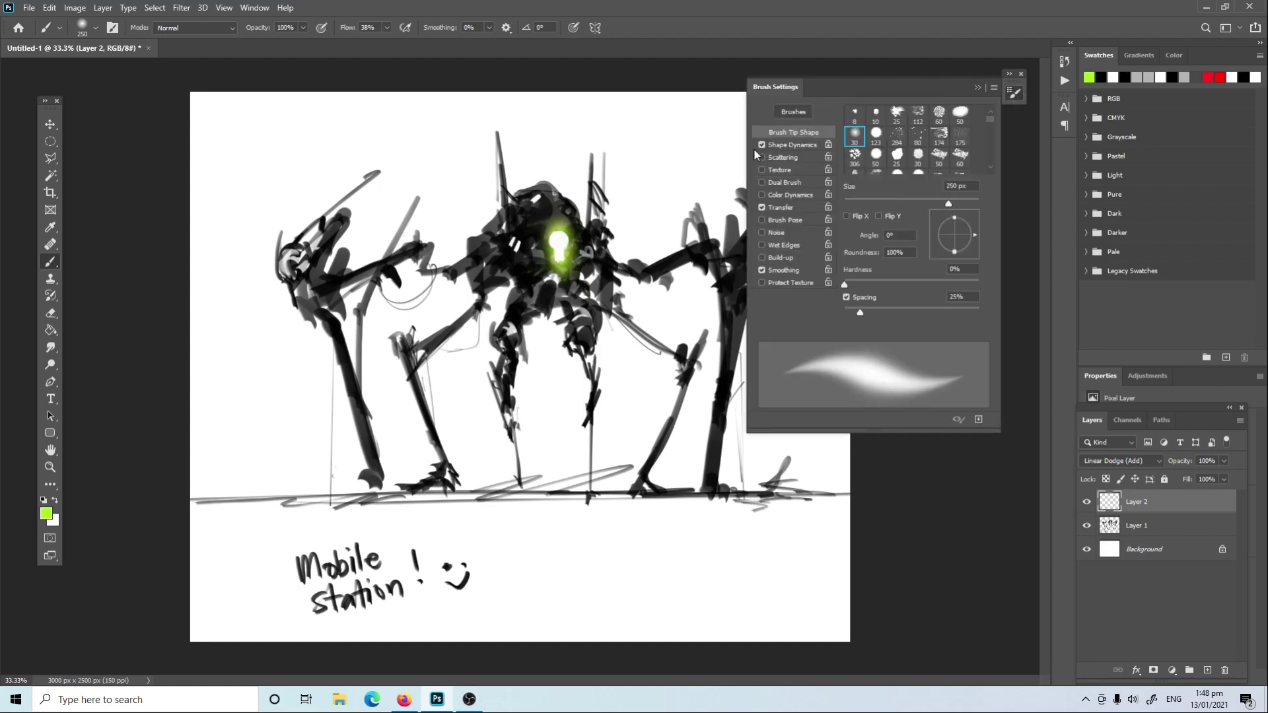
{"action": "left_click", "coordinate": [761, 145]}
{"action": "left_click", "coordinate": [980, 89]}
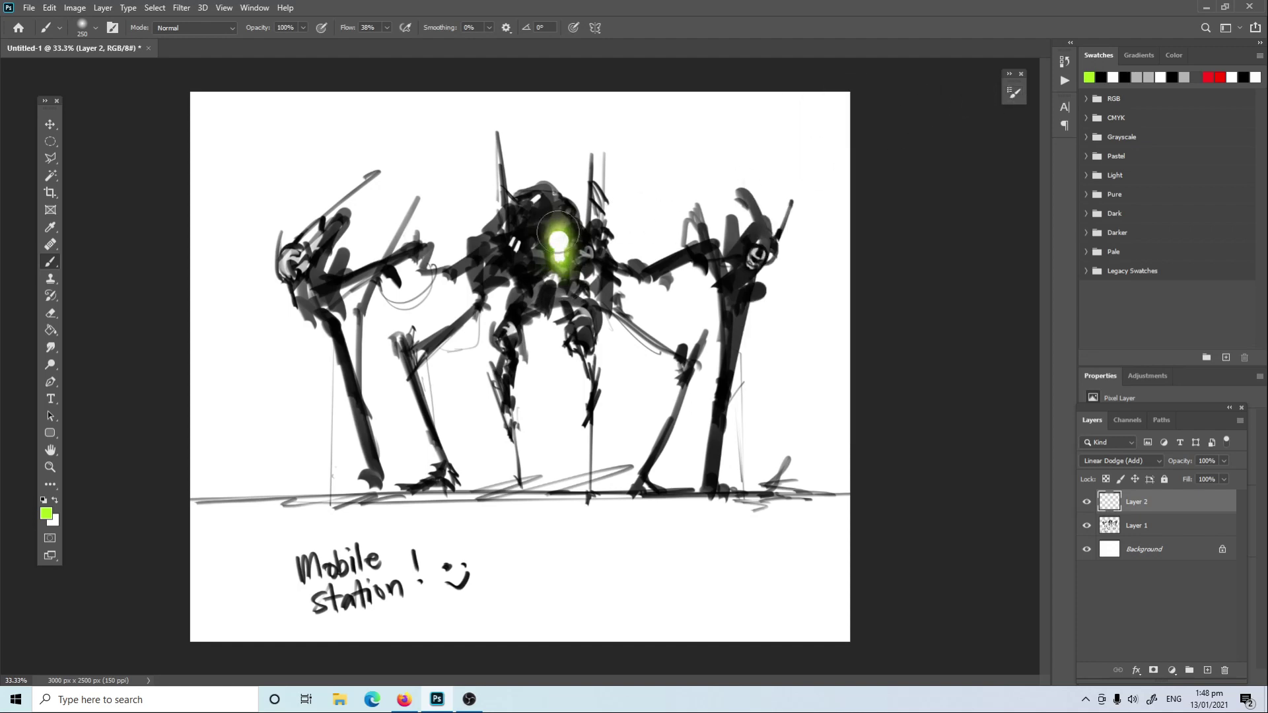
Erase excess glow around the keyhole, then add smaller green glows on the upper body.
{"action": "key", "text": "e"}
{"action": "mouse_move", "coordinate": [555, 222]}
{"action": "left_mouse_down"}
{"action": "mouse_move", "coordinate": [568, 264]}
{"action": "mouse_move", "coordinate": [561, 243]}
{"action": "mouse_move", "coordinate": [515, 246]}
{"action": "left_mouse_up"}
{"action": "key", "text": "b"}
{"action": "key", "text": "ctrl+z"}
{"action": "key", "text": "bracketleft"}
{"action": "key", "text": "bracketleft"}
{"action": "key", "text": "bracketleft"}
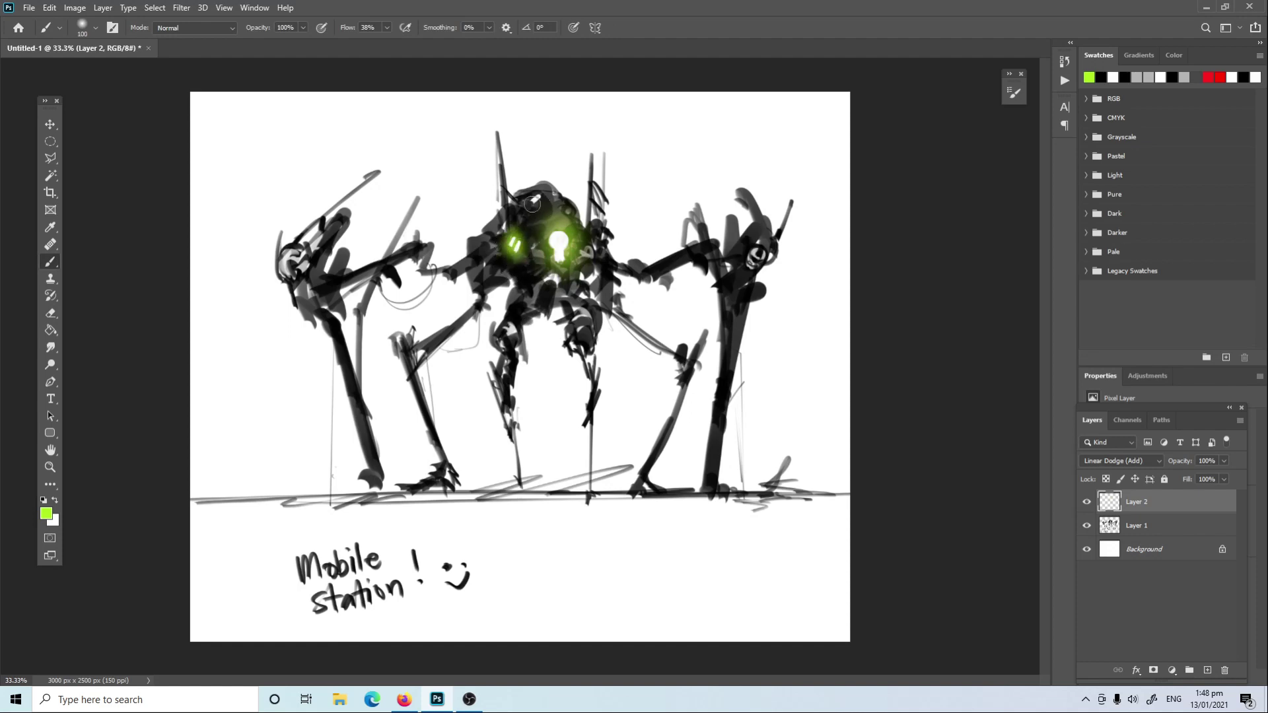
{"action": "left_click_drag", "start_coordinate": [532, 201], "coordinate": [538, 196]}
Apply a Hue/Saturation adjustment with Hue around +72 to turn the glow teal-green.
{"action": "left_click", "coordinate": [75, 8]}
{"action": "mouse_move", "coordinate": [95, 42]}
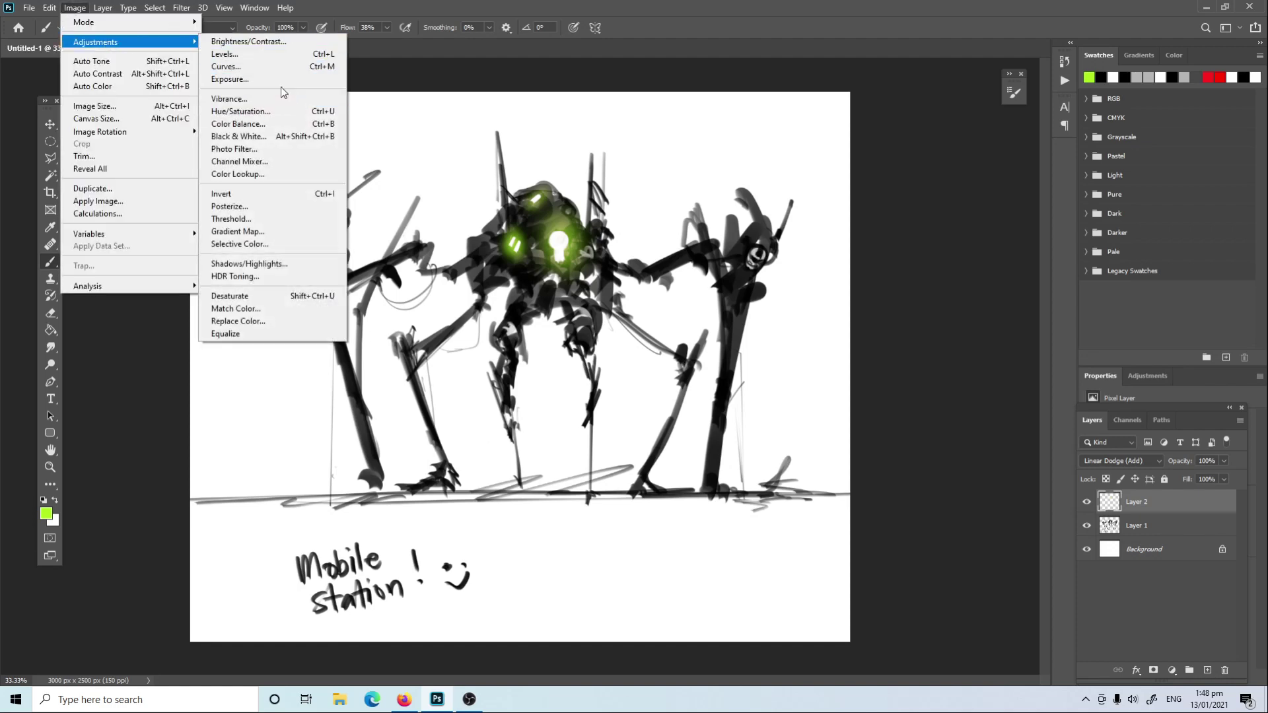
{"action": "left_click", "coordinate": [294, 111]}
{"action": "mouse_move", "coordinate": [924, 284]}
{"action": "left_mouse_down"}
{"action": "mouse_move", "coordinate": [974, 292]}
{"action": "mouse_move", "coordinate": [886, 291]}
{"action": "mouse_move", "coordinate": [959, 285]}
{"action": "left_mouse_up"}
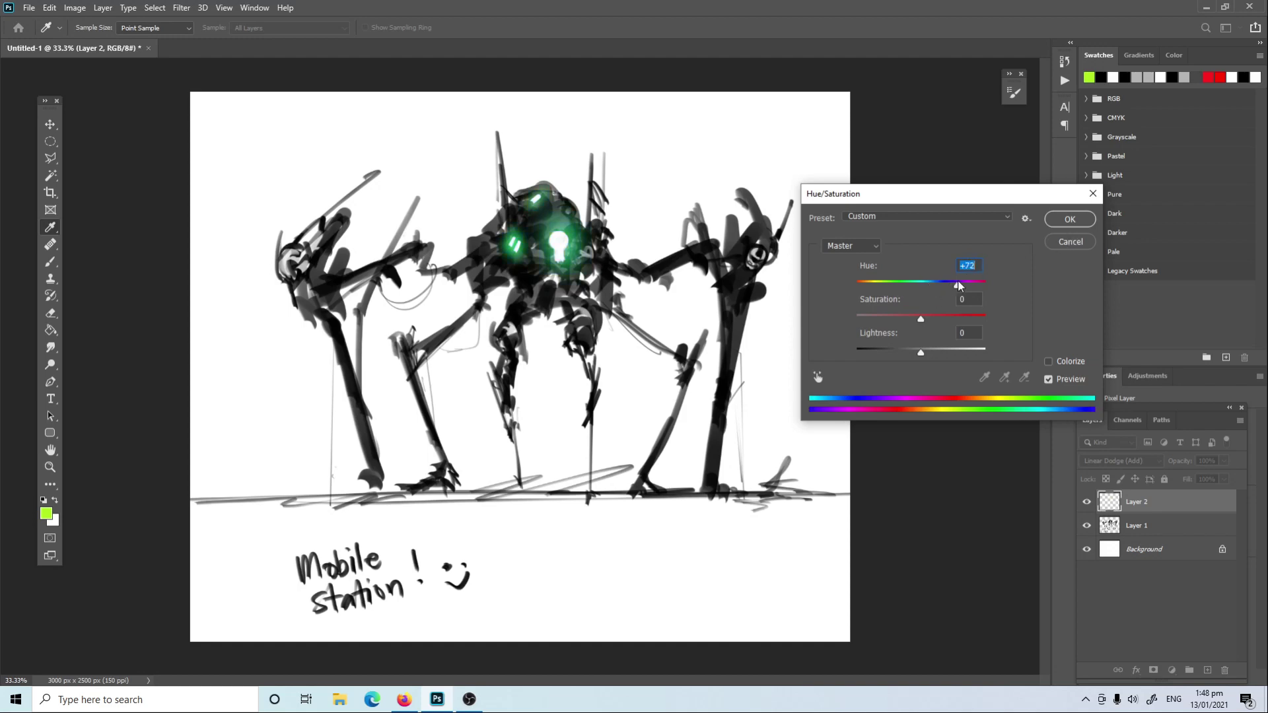
{"action": "left_click", "coordinate": [1070, 220]}
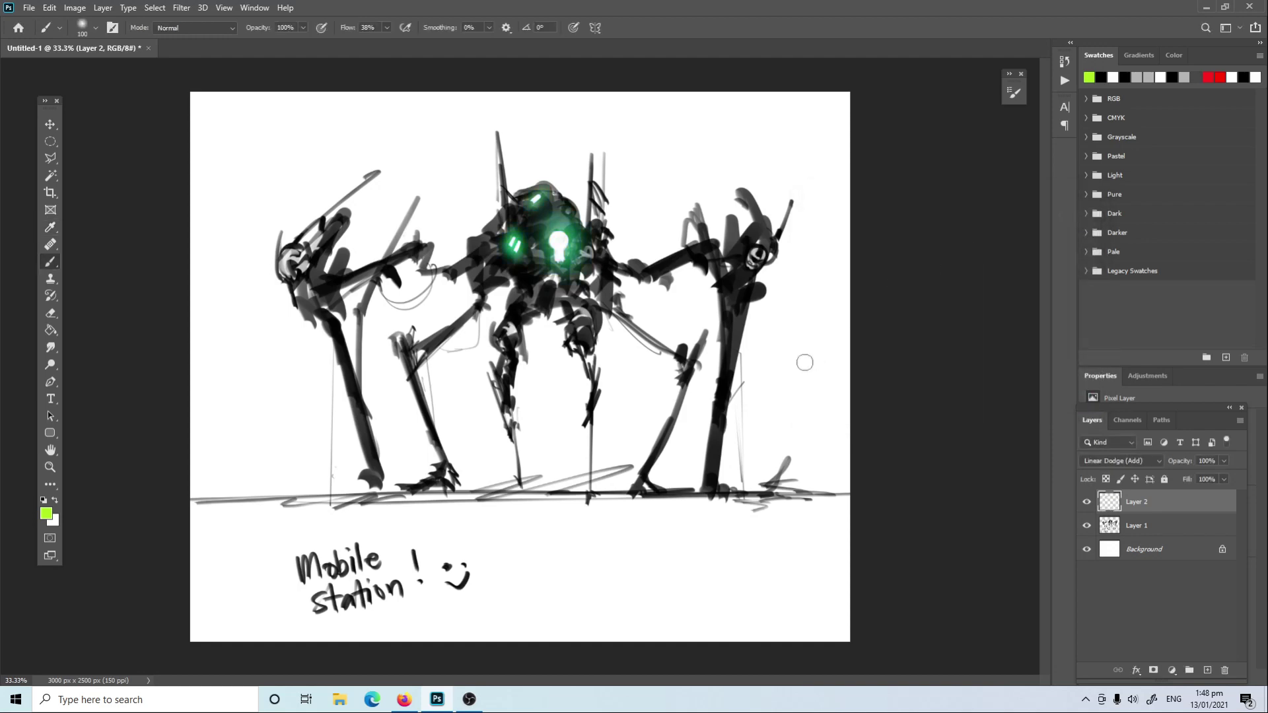
Hide all panels, then zoom and pan to centre the whole finished mech painting.
{"action": "key", "text": "Tab"}
{"action": "left_click", "coordinate": [812, 324], "text": "ctrl"}
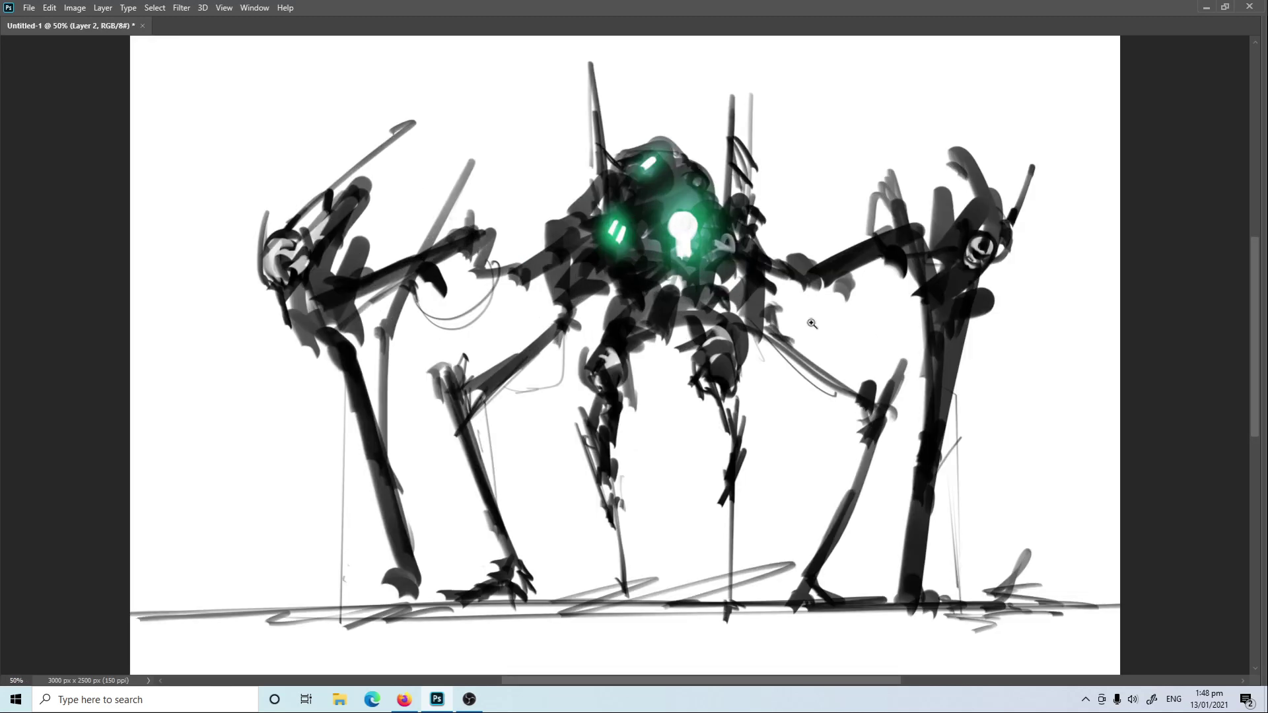
{"action": "left_click", "coordinate": [816, 328], "text": "alt"}
{"action": "left_click_drag", "start_coordinate": [832, 357], "coordinate": [779, 360]}
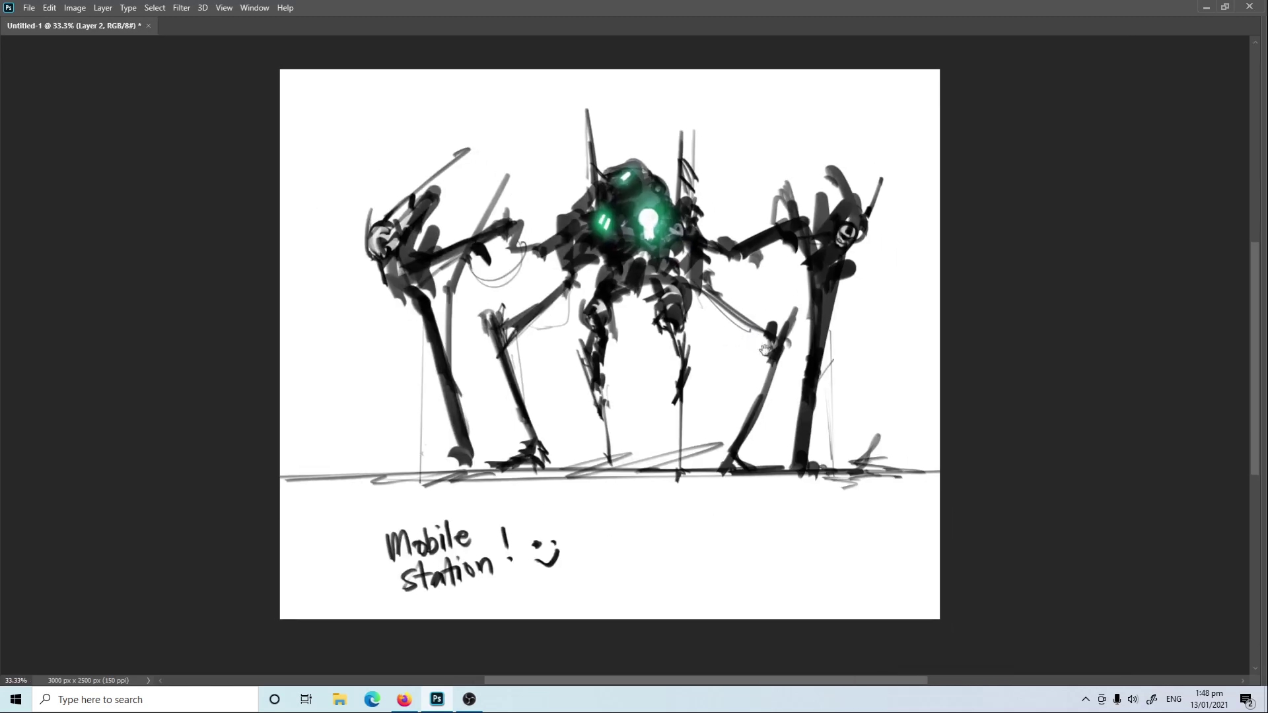